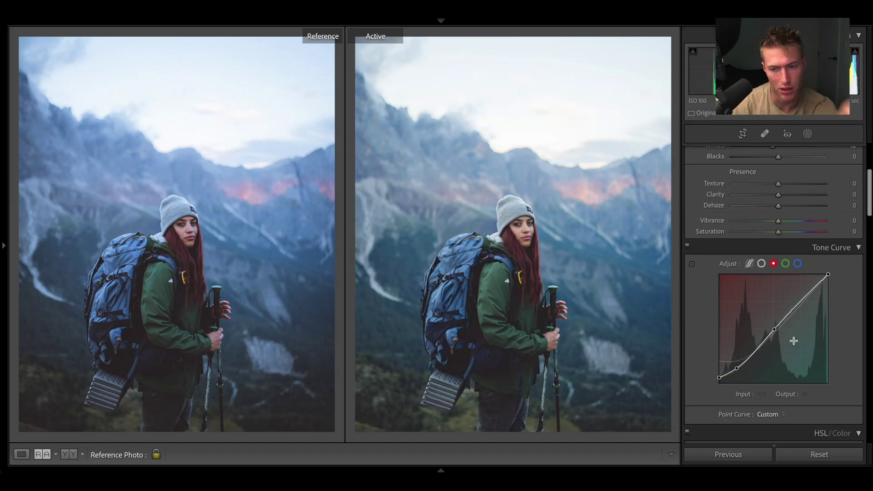
Step: Soften the photo's tones using the Tone Curve and Basic tone sliders
scroll(773, 318, "up", 5)
left_click_drag(778, 381, 776, 382)
scroll(776, 383, "down", 5)
scroll(776, 318, "up", 5)
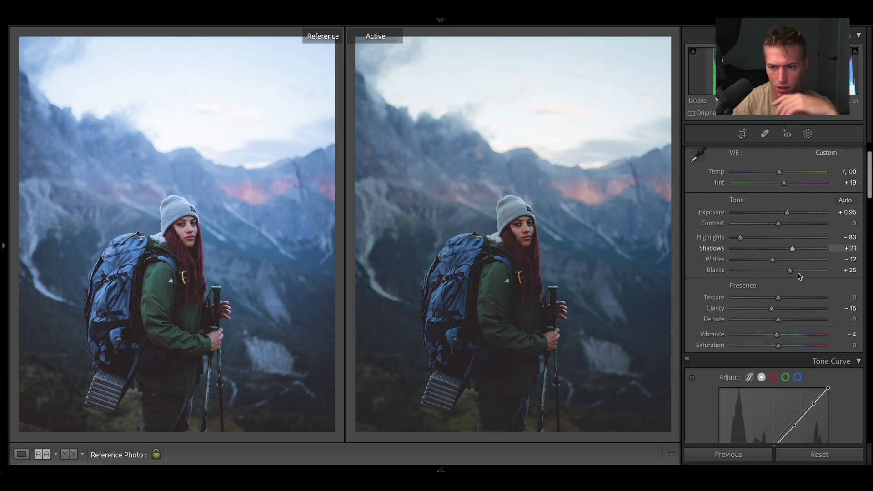
left_click_drag(791, 296, 798, 296)
scroll(776, 323, "down", 10)
scroll(773, 318, "up", 10)
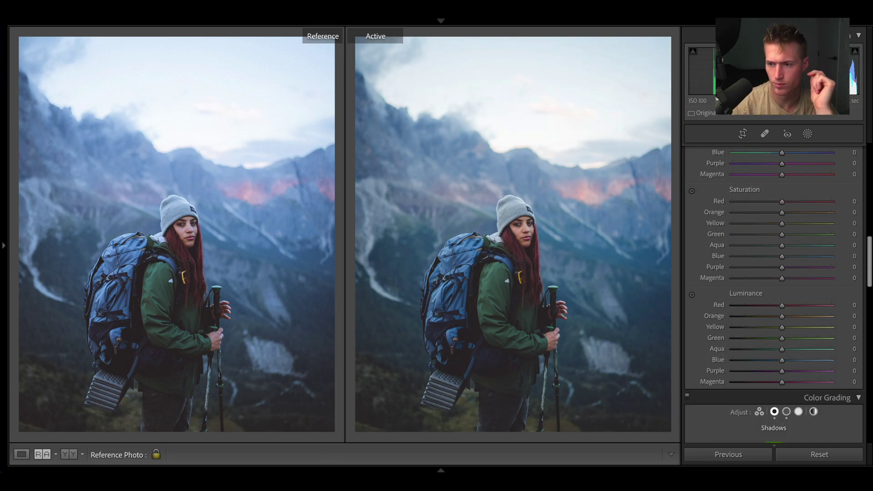
Step: Lower individual HSL colour saturations with red reset to zero, and lightly tint the shadows
scroll(773, 319, "down", 5)
scroll(773, 318, "up", 5)
left_click_drag(782, 333, 762, 335)
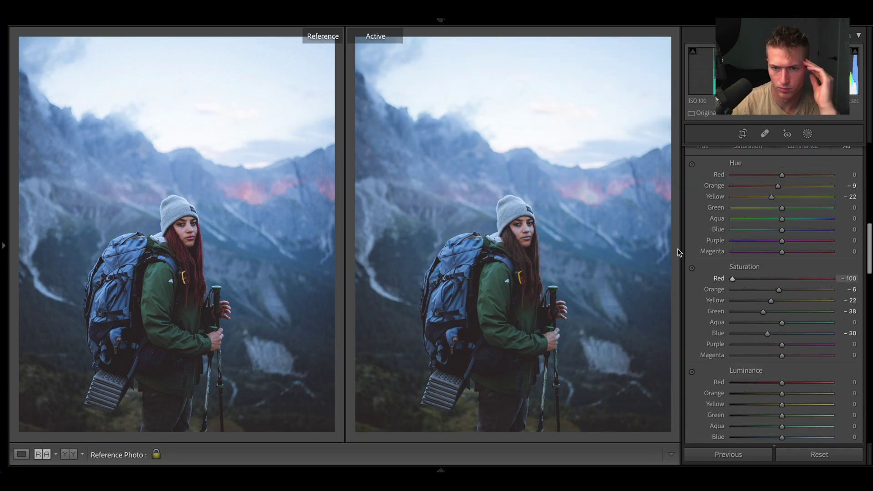
double_click(719, 278)
left_click_drag(782, 229, 784, 229)
scroll(797, 385, "down", 2)
scroll(775, 342, "up", 10)
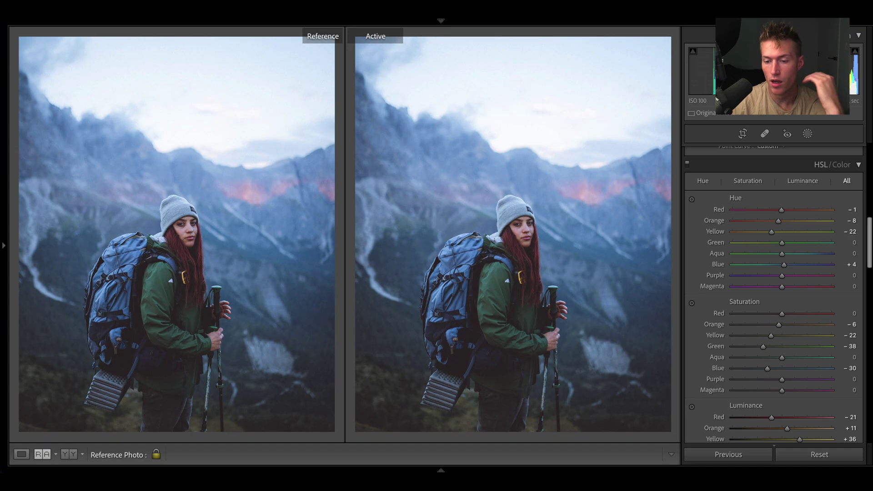
scroll(773, 285, "down", 15)
scroll(797, 239, "up", 10)
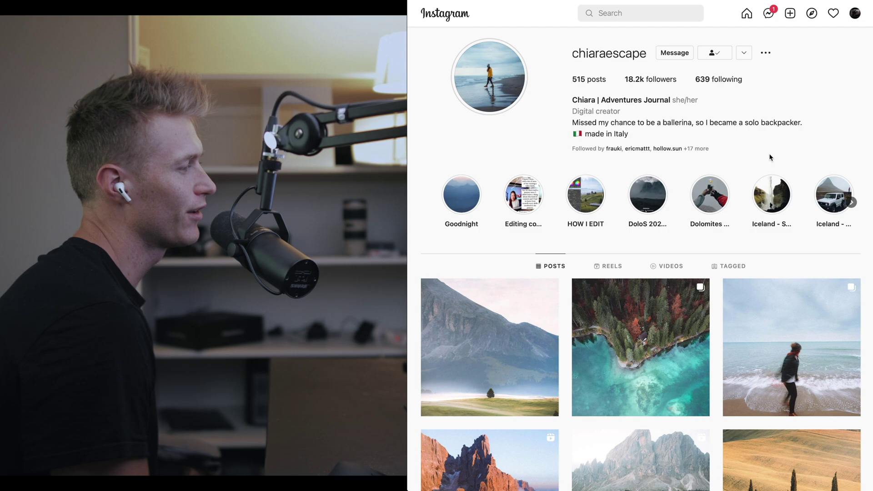
scroll(734, 291, "down", 2)
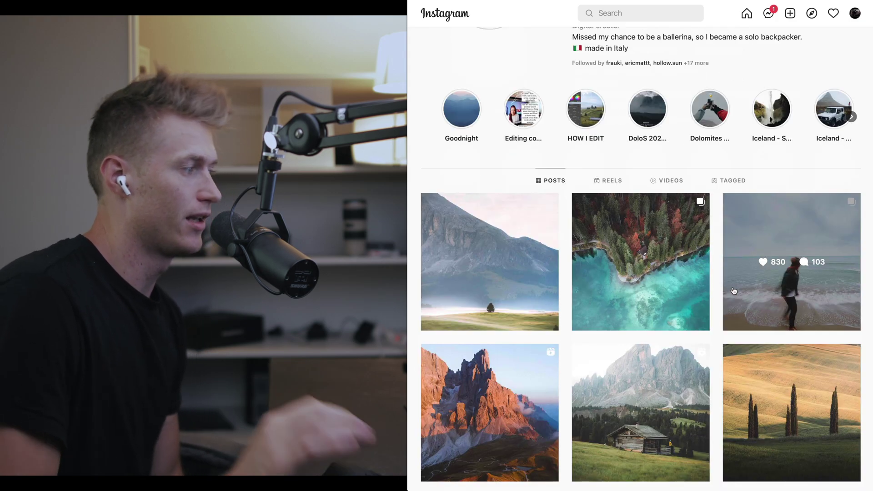
scroll(728, 298, "up", 2)
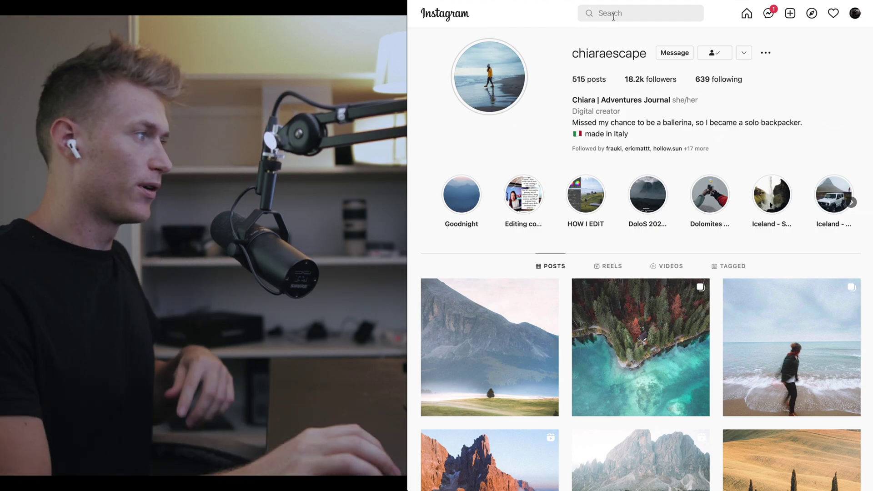
scroll(613, 16, "down", 4)
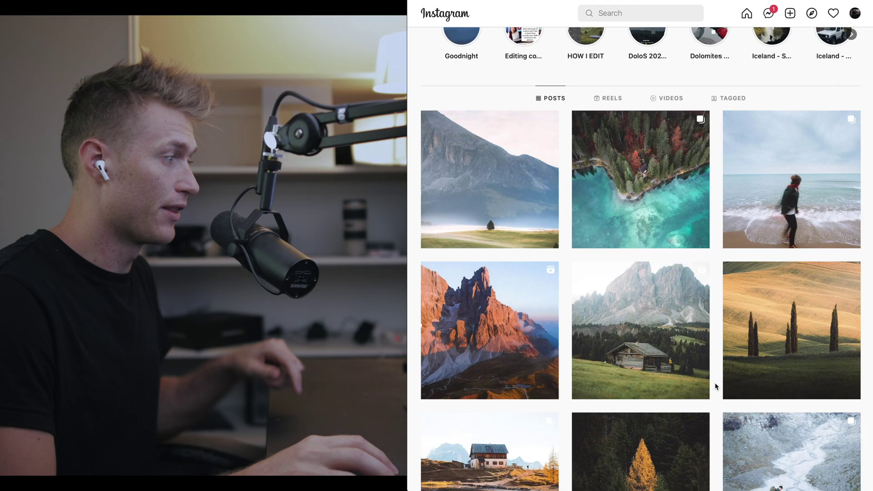
scroll(715, 383, "down", 20)
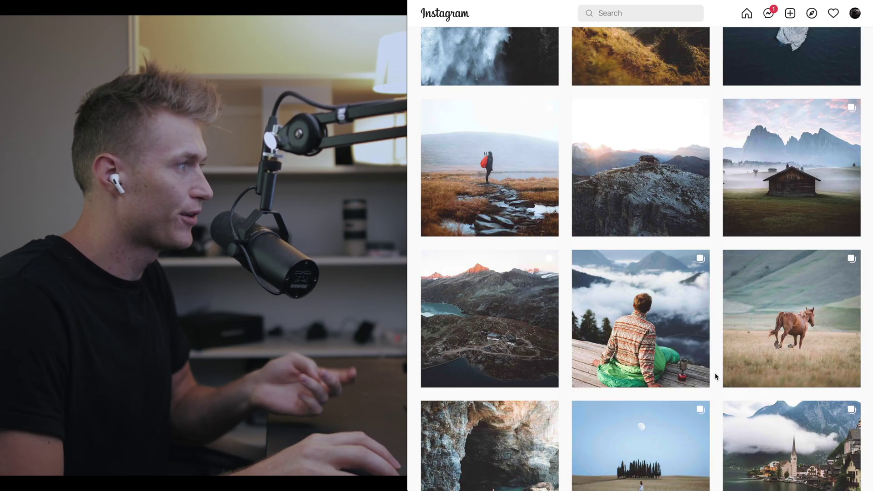
scroll(715, 376, "up", 4)
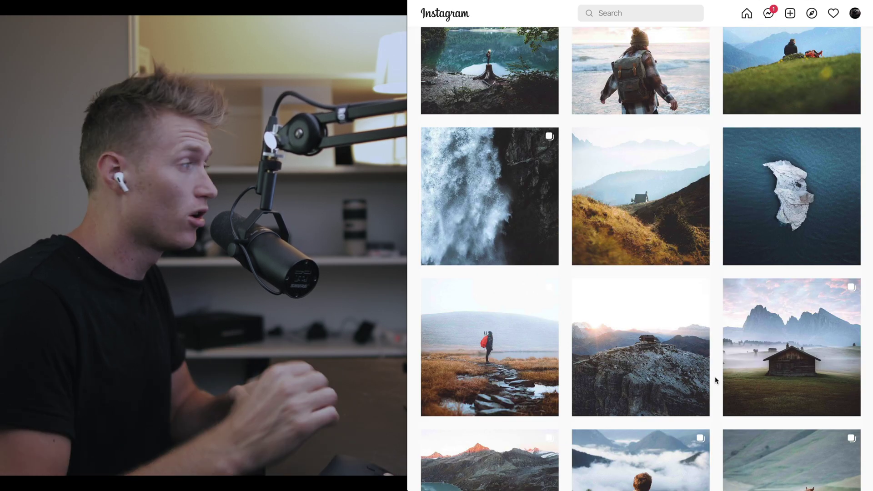
scroll(690, 366, "up", 2)
scroll(690, 367, "down", 10)
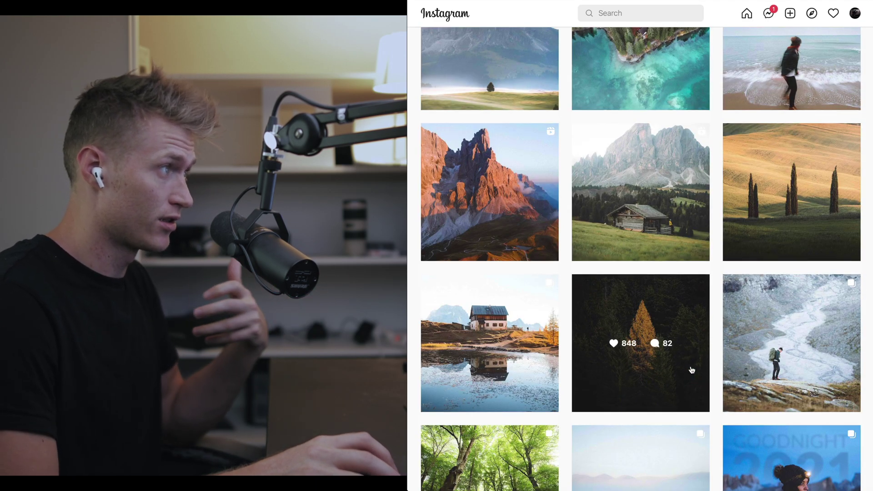
scroll(792, 312, "up", 3)
scroll(778, 313, "down", 13)
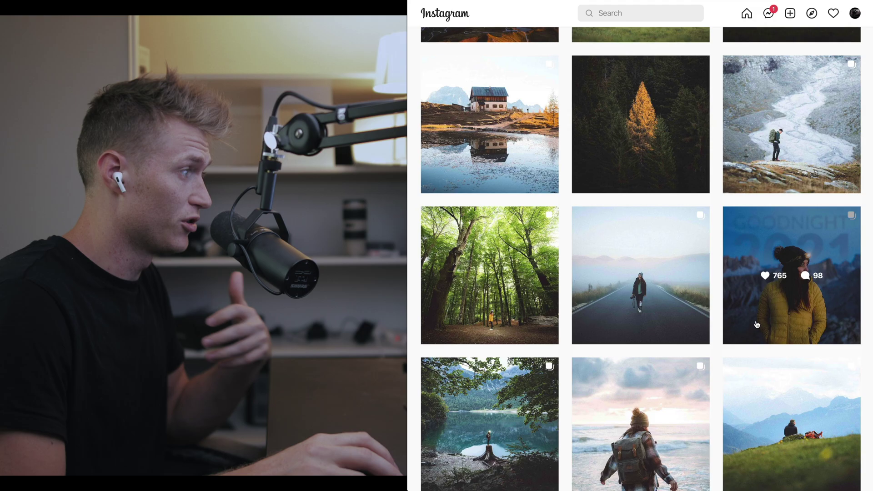
scroll(765, 347, "down", 20)
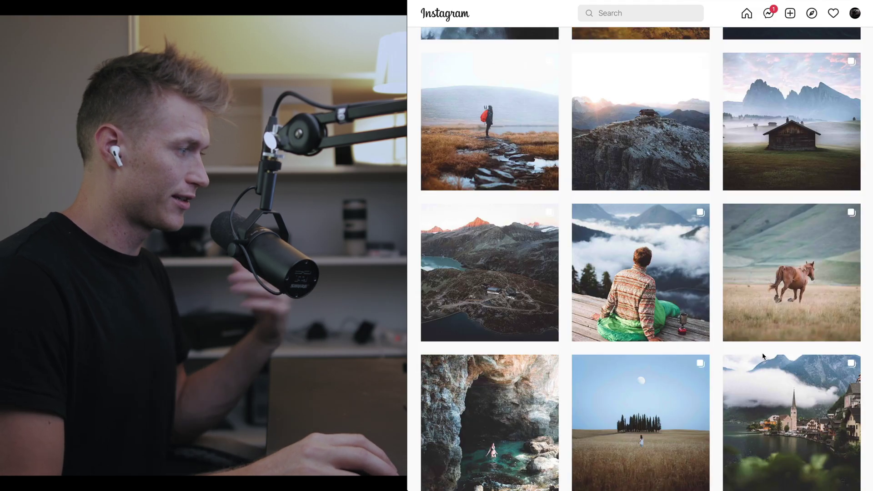
scroll(761, 363, "down", 10)
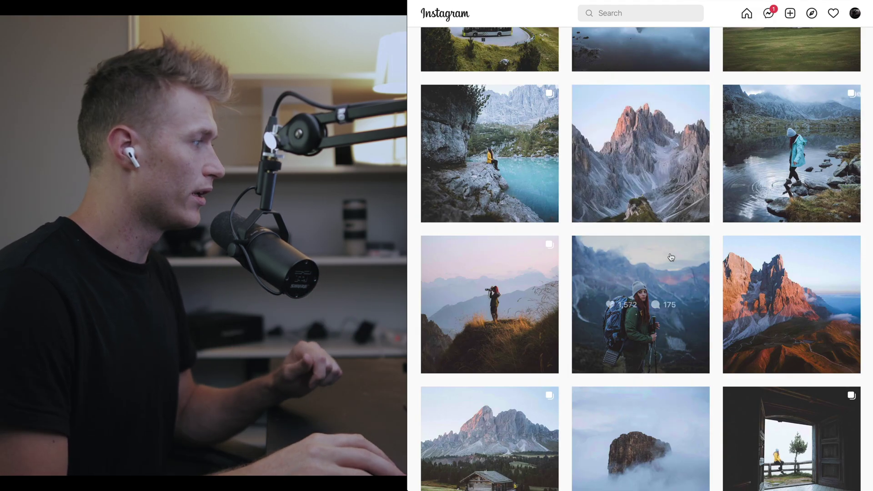
left_click(670, 254)
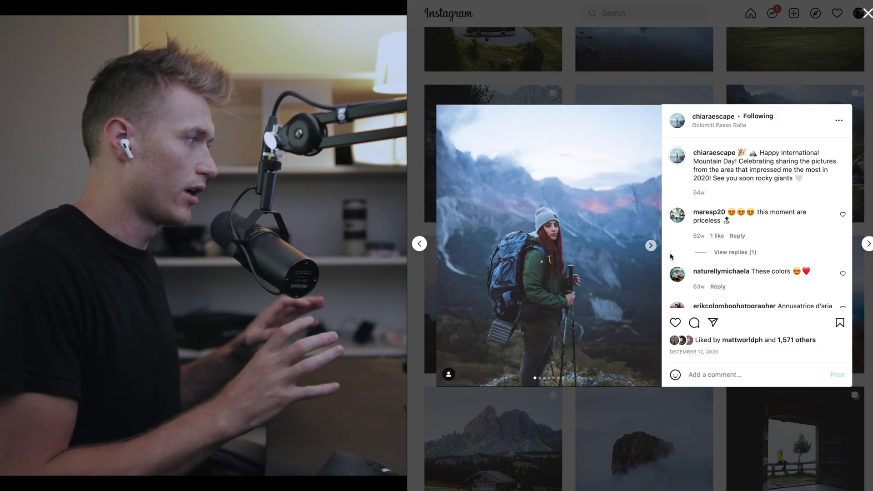
left_click(870, 229)
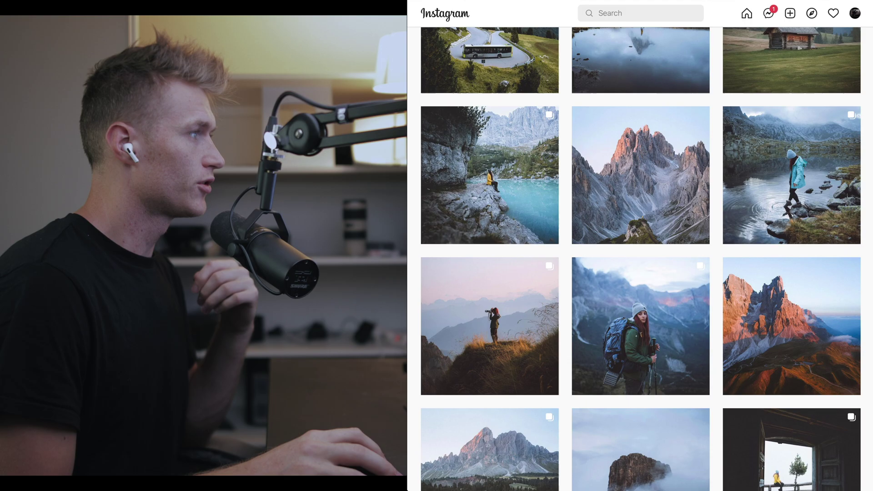
scroll(871, 229, "up", 10)
scroll(870, 229, "up", 10)
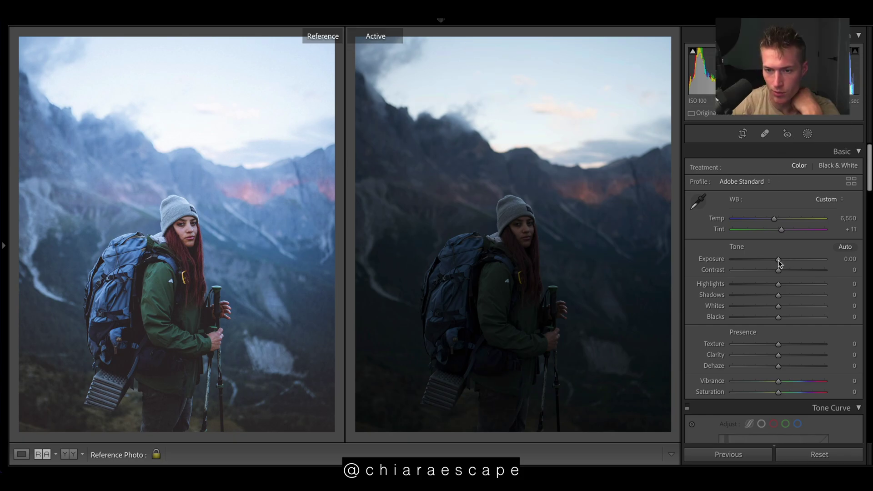
Step: Set exposure +1.65, tint +19, highlights -83, shadows +31 and whites -12 in Basic
left_click_drag(778, 260, 794, 259)
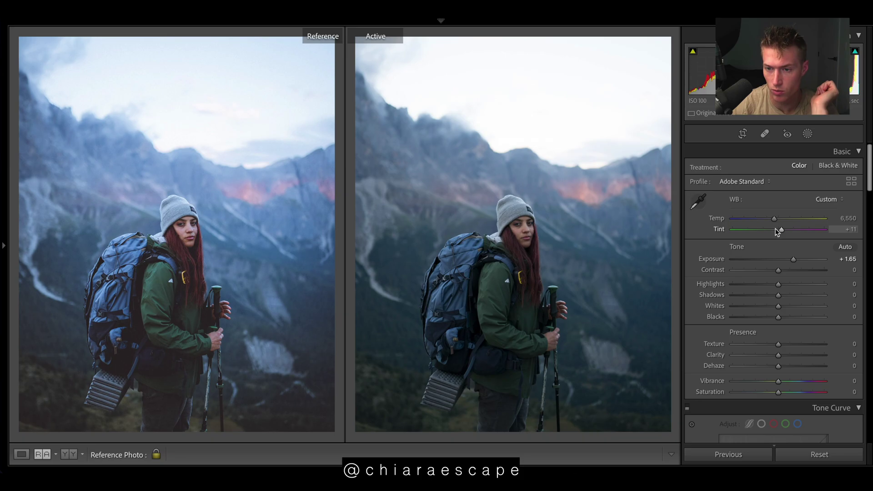
left_click_drag(776, 228, 779, 218)
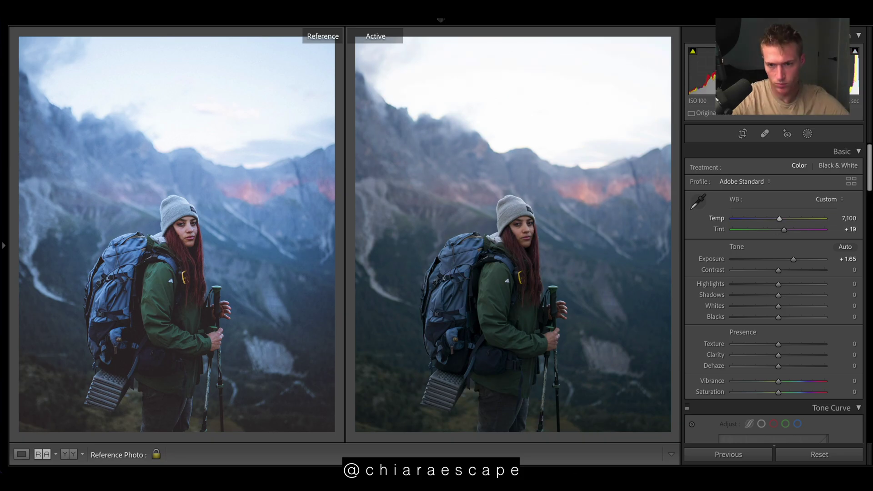
key("ctrl+z")
key("ctrl+z")
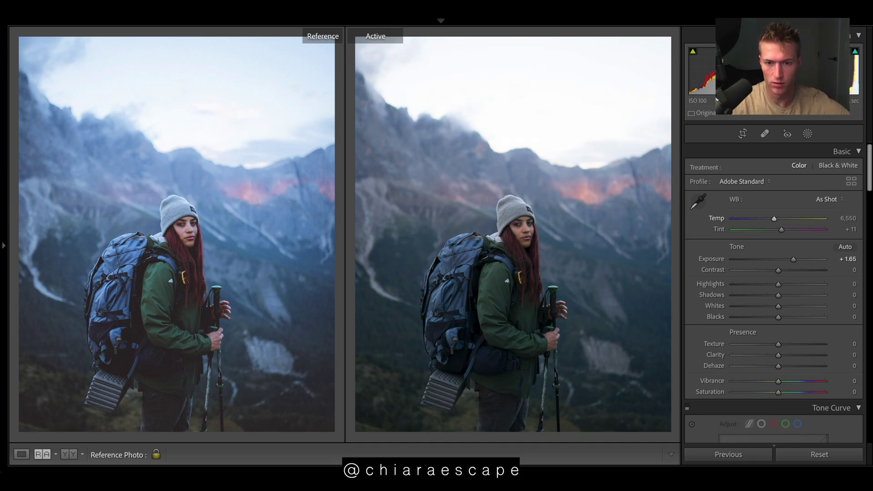
key("ctrl+shift+z")
key("ctrl+shift+z")
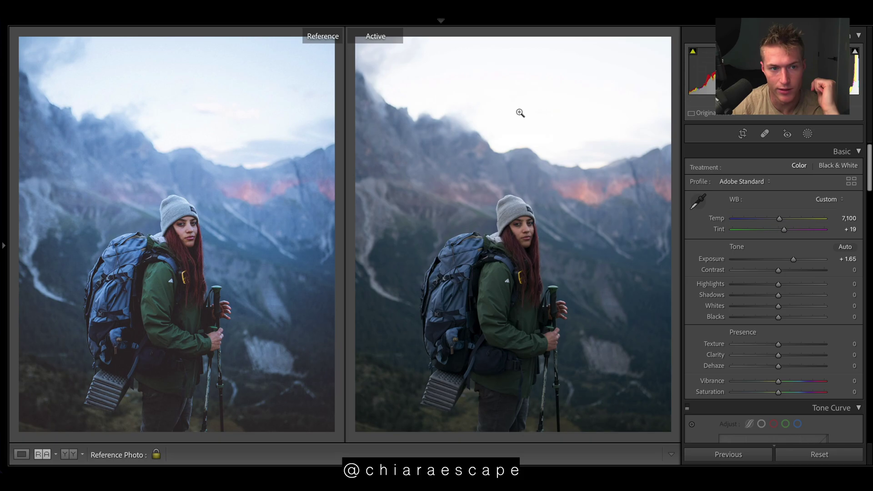
left_click_drag(755, 284, 740, 286)
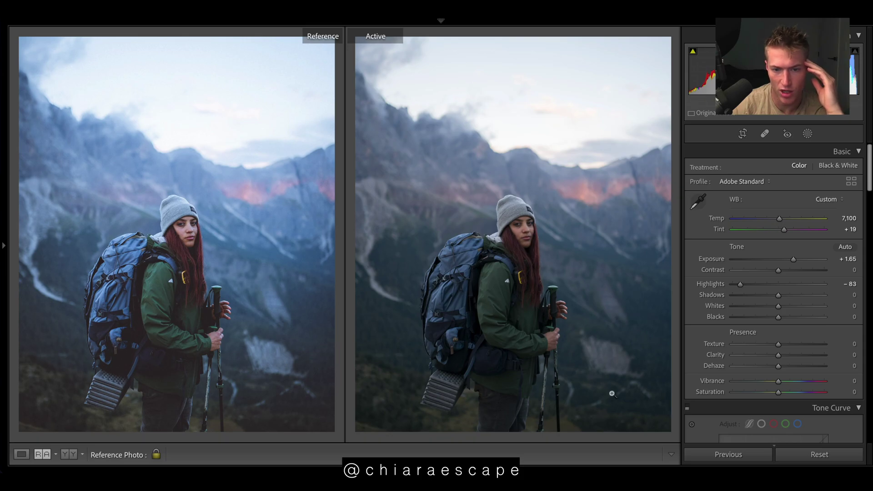
left_click_drag(790, 295, 772, 305)
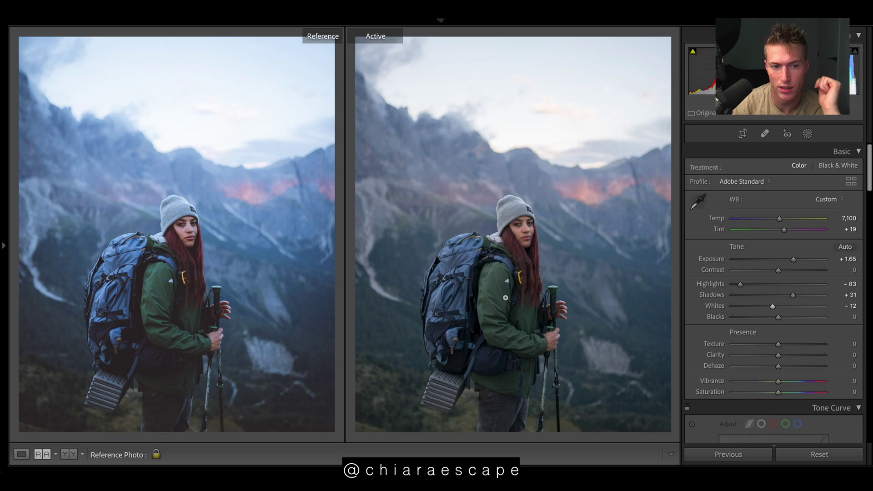
Step: Enable the custom tone curve, pull the black point down and darken the lower midtones
scroll(784, 312, "down", 5)
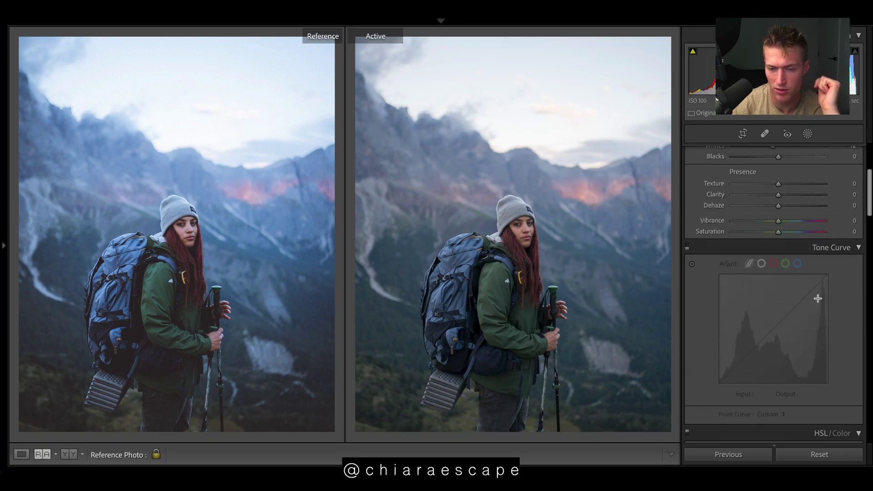
left_click(687, 247)
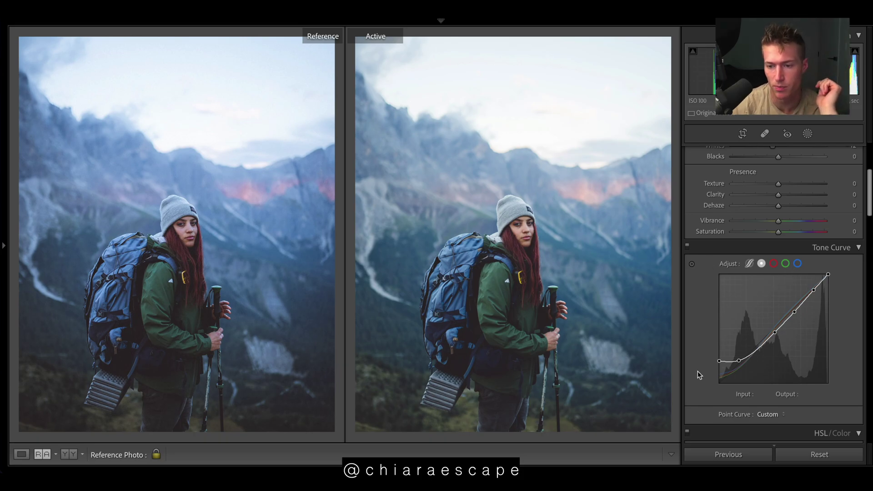
left_click_drag(720, 361, 648, 401)
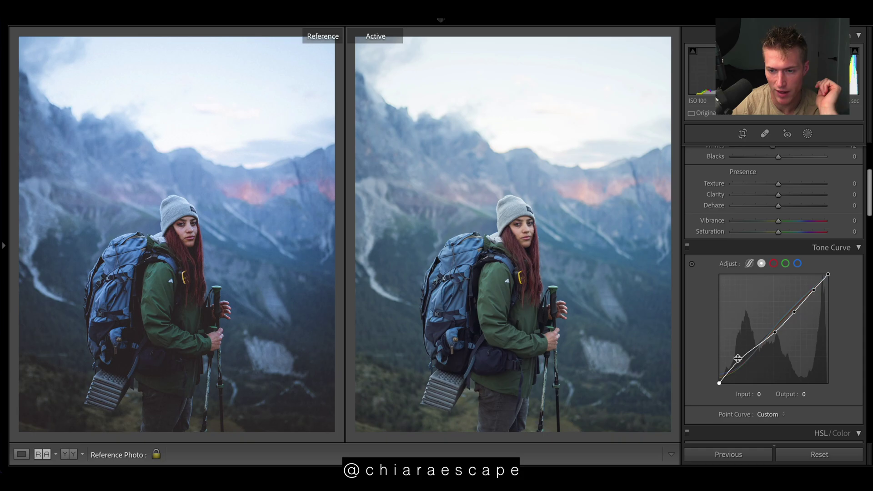
left_click_drag(737, 359, 741, 364)
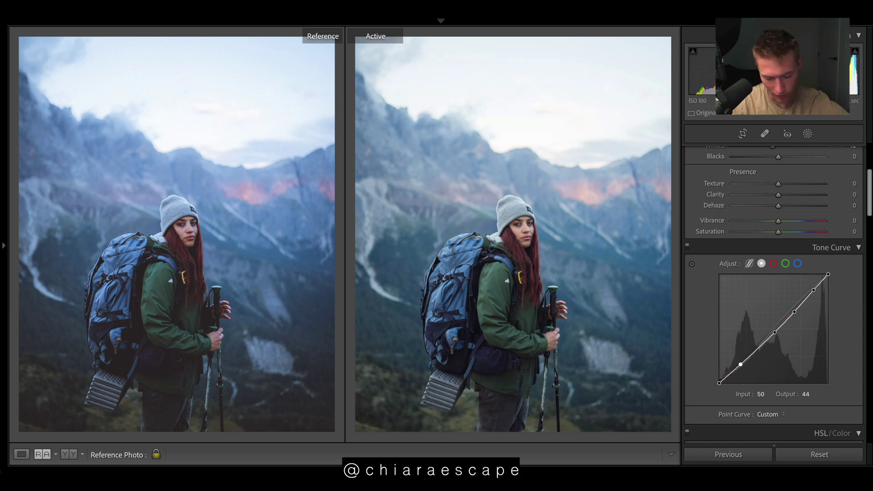
Step: Review the red, green and blue channel tone curves
left_click(774, 263)
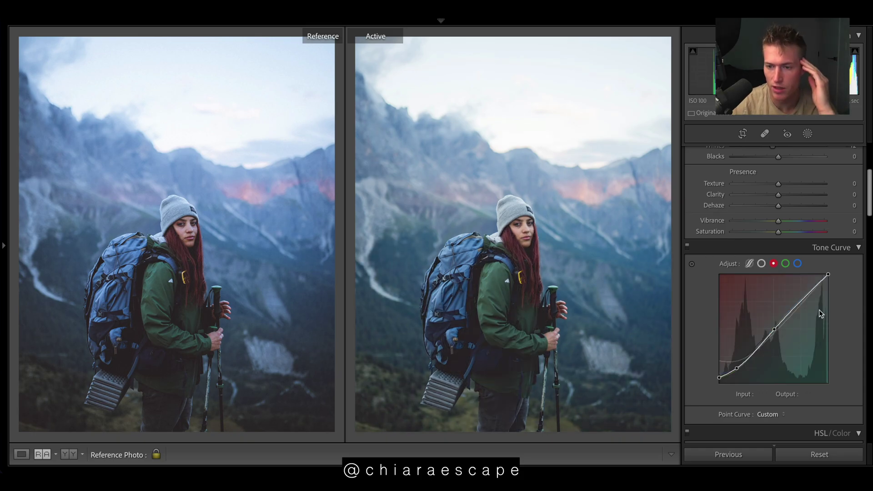
left_click(786, 264)
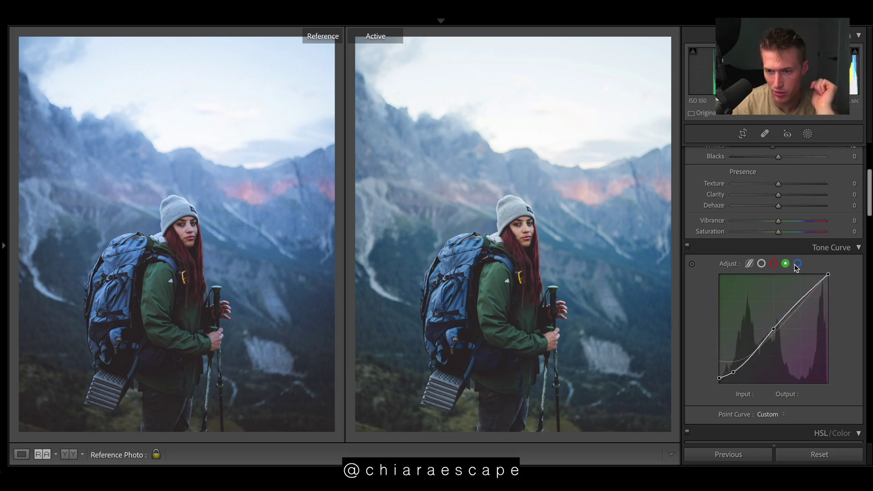
left_click(797, 264)
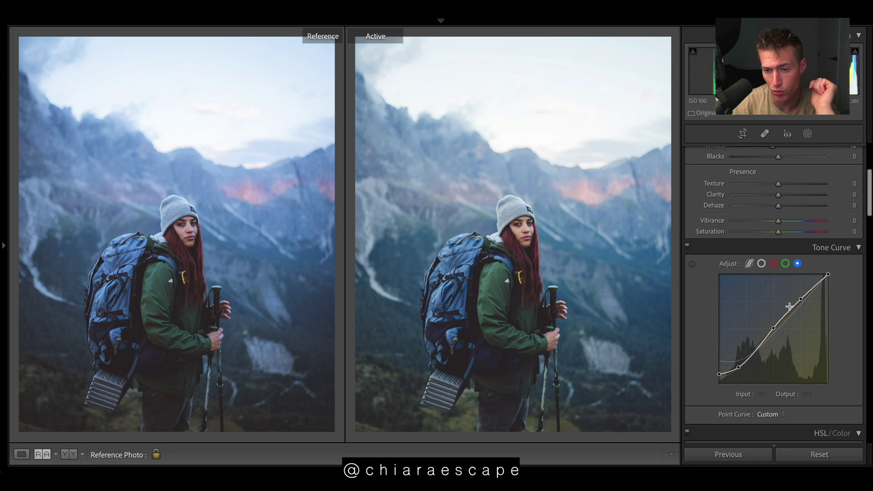
left_click(785, 263)
left_click(774, 264)
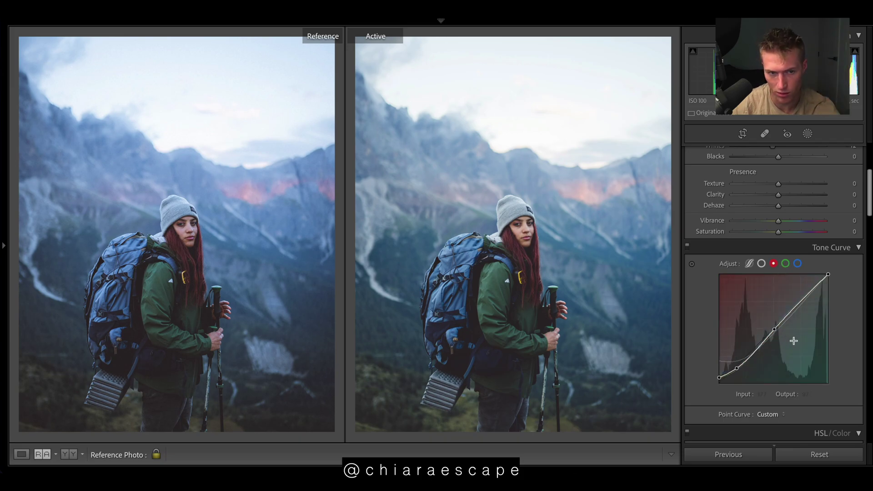
left_click(797, 263)
left_click(785, 264)
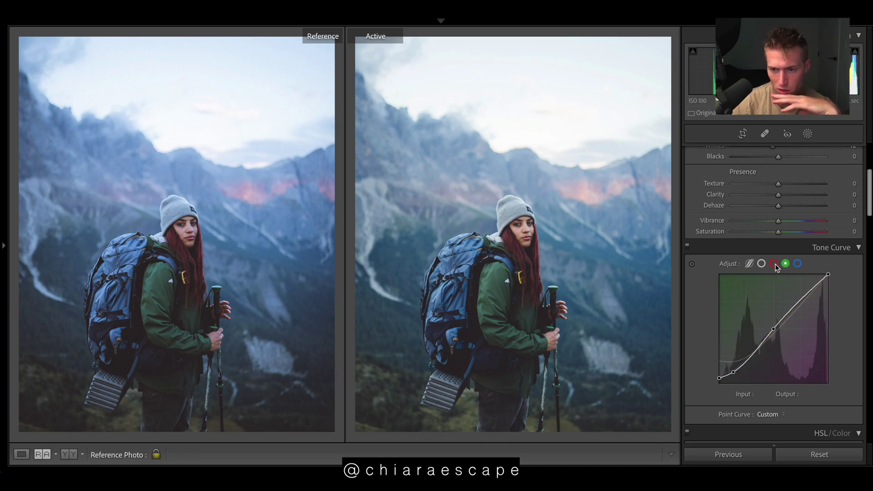
left_click(774, 264)
Step: Compare the photo with the tone curve on and off, then lower Clarity to -13
left_click(687, 248)
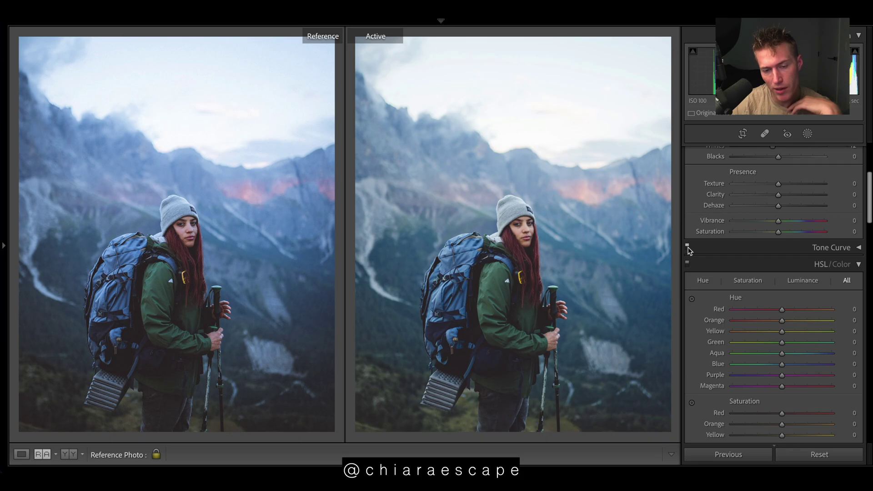
left_click(688, 248)
left_click(688, 249)
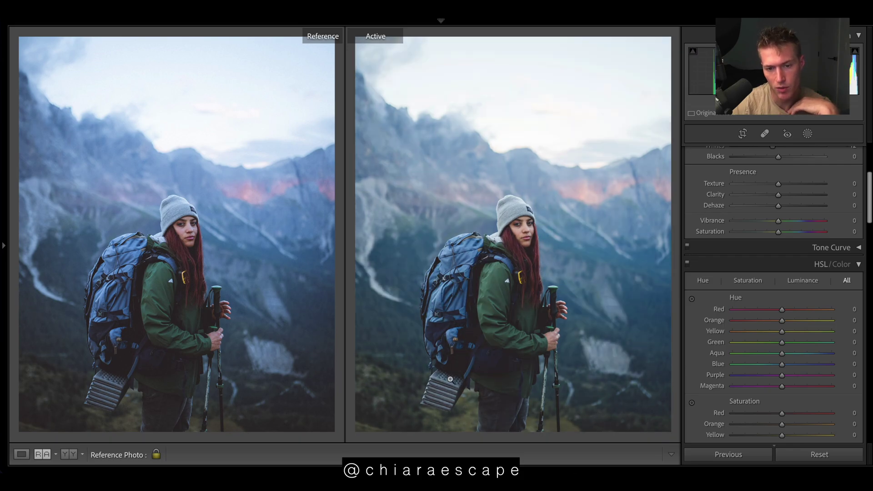
left_click(686, 248)
left_click(687, 248)
left_click(831, 247)
left_click(761, 263)
scroll(773, 296, "down", 2)
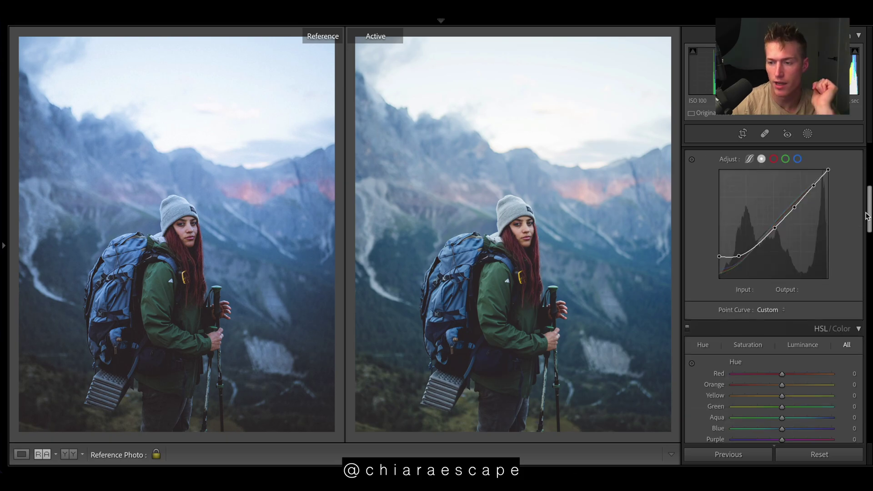
scroll(870, 177, "up", 5)
scroll(870, 177, "up", 1)
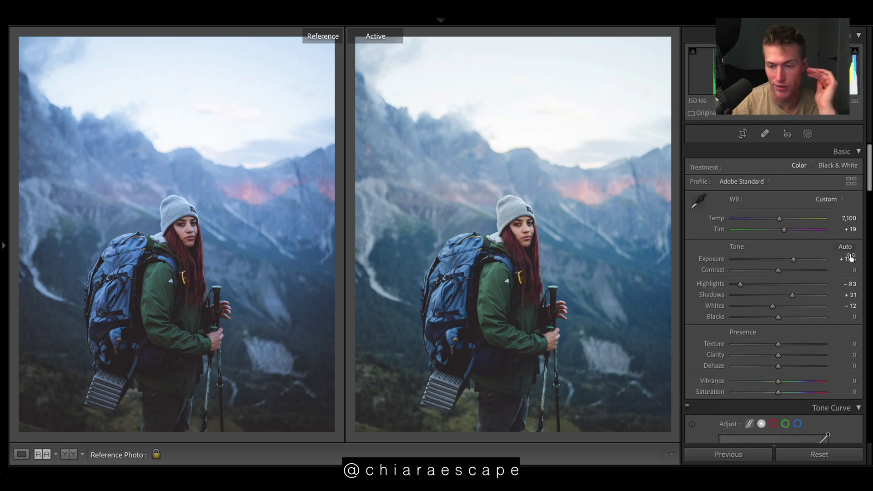
mouse_move(776, 355)
left_mouse_down()
mouse_move(759, 355)
mouse_move(768, 362)
left_mouse_up()
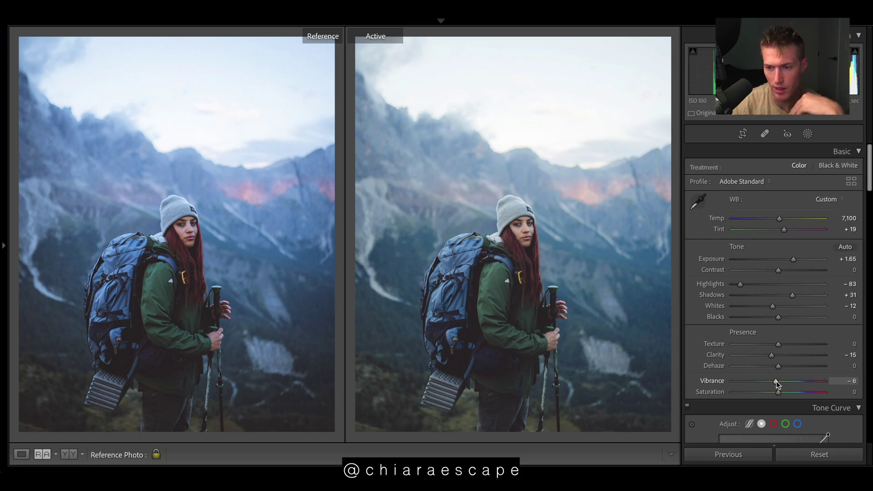
Step: Set Vibrance -4 and Blacks +25, then HSL hue Orange -9 and Yellow -22
mouse_move(790, 315)
left_mouse_down()
mouse_move(799, 318)
mouse_move(790, 317)
left_mouse_up()
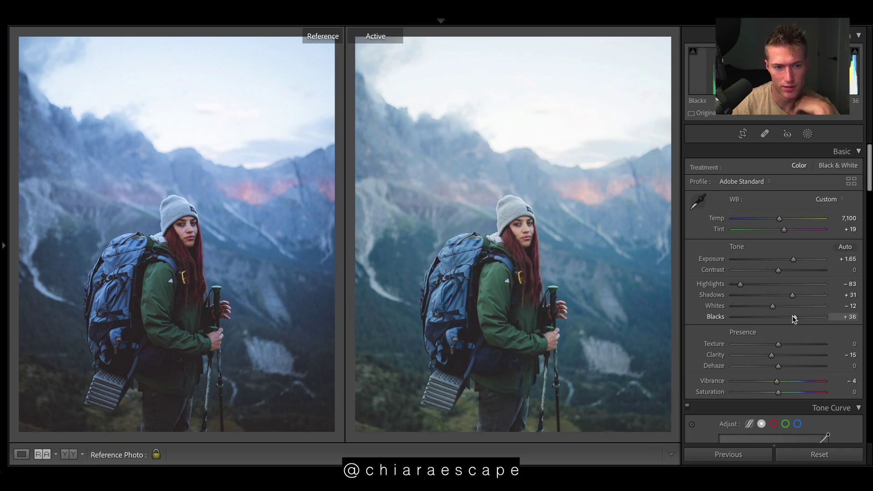
scroll(790, 317, "down", 2)
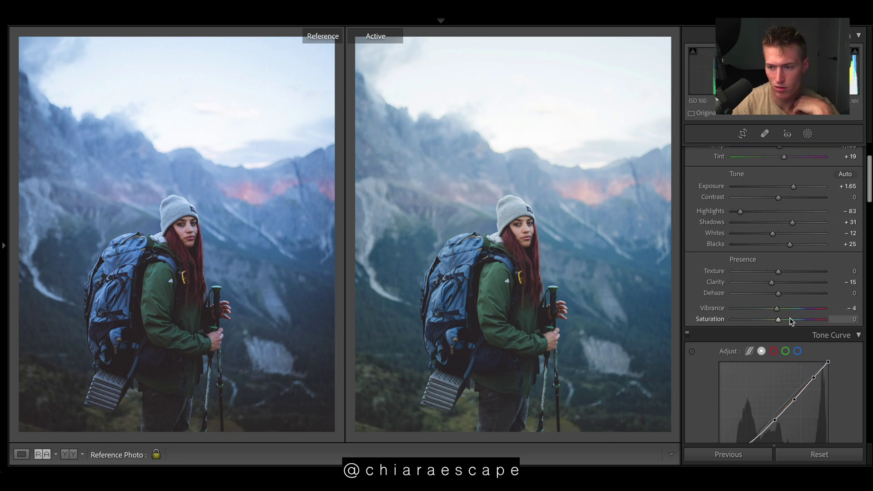
scroll(786, 304, "down", 1)
scroll(779, 378, "down", 2)
scroll(779, 378, "down", 4)
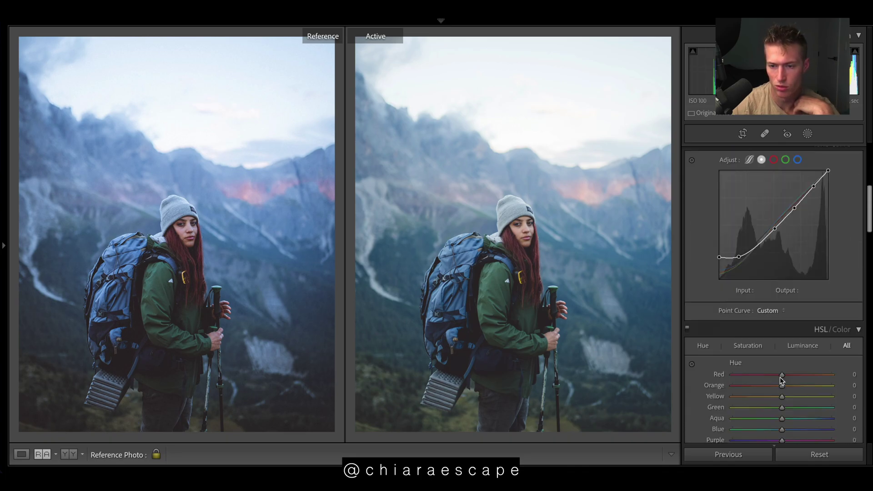
left_click_drag(782, 328, 779, 331)
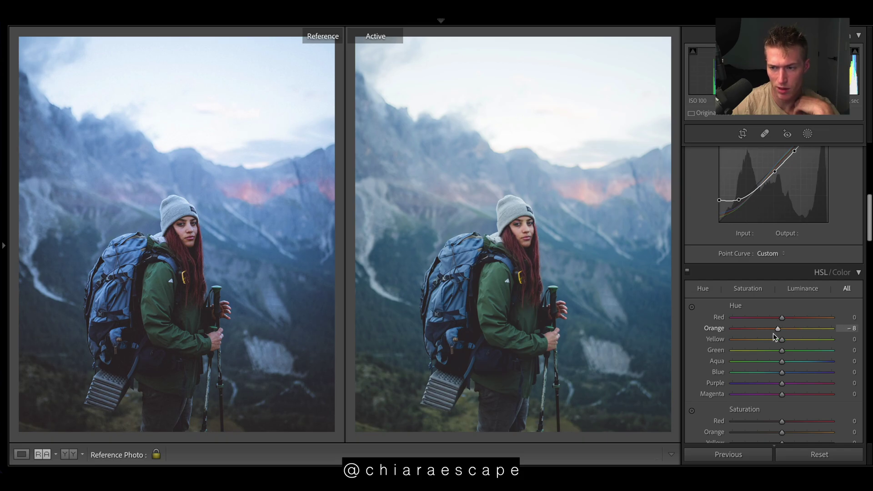
mouse_move(773, 335)
left_mouse_down()
mouse_move(835, 339)
mouse_move(732, 340)
mouse_move(772, 340)
left_mouse_up()
mouse_move(574, 429)
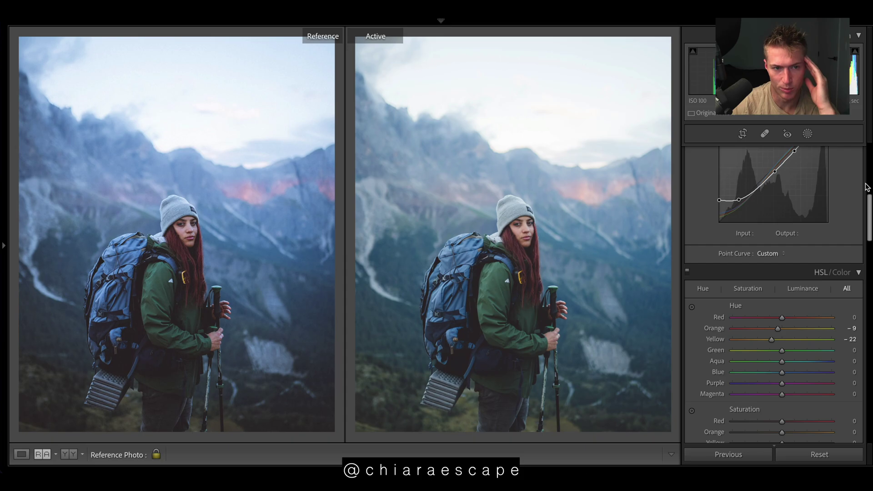
Step: Set Contrast +23, Shadows +50 and Whites +3 in the Basic panel
scroll(809, 218, "up", 10)
left_click_drag(808, 218, 787, 213)
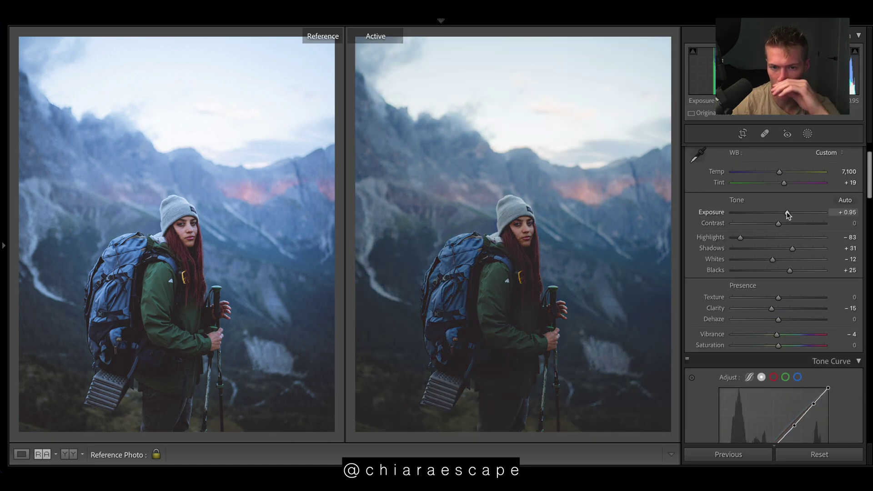
mouse_move(803, 271)
left_mouse_down()
mouse_move(817, 270)
mouse_move(805, 271)
left_mouse_up()
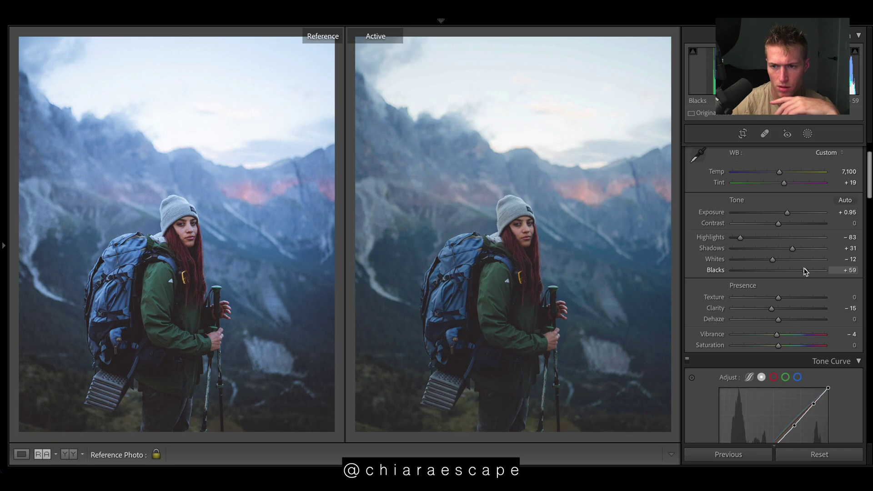
left_click_drag(797, 226, 787, 225)
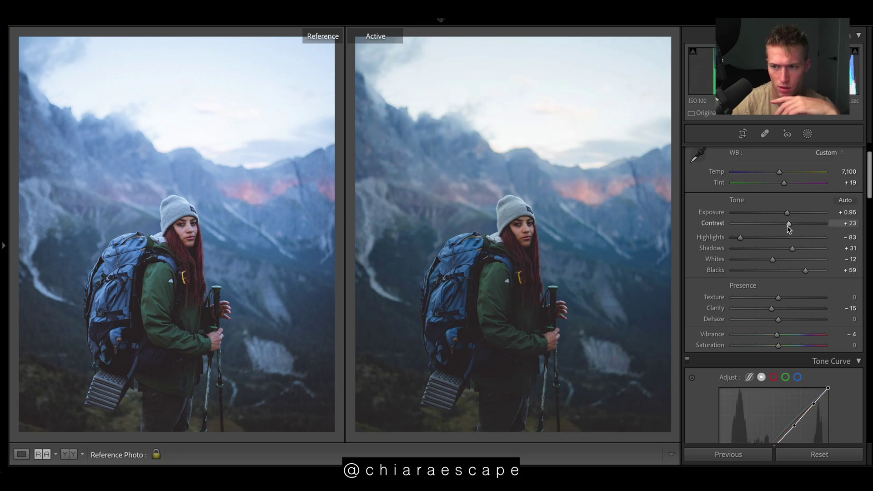
left_click_drag(775, 256, 801, 250)
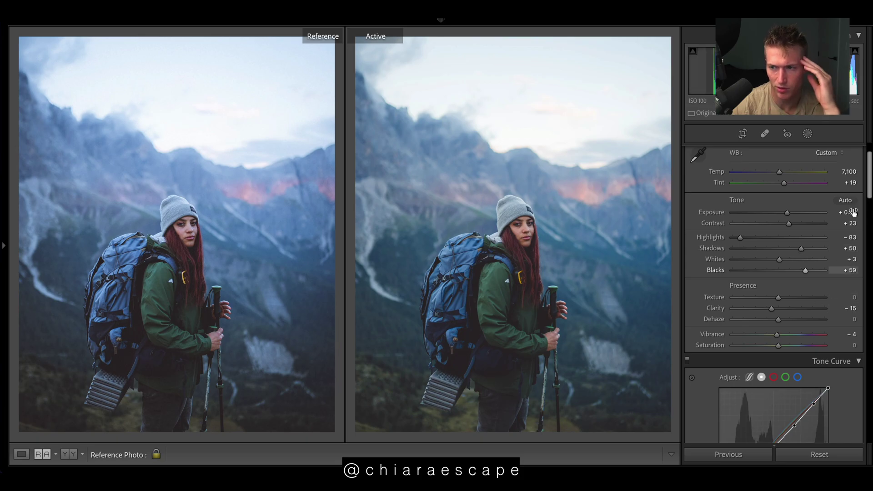
left_click_drag(864, 155, 868, 368)
Step: Set Post-Crop Vignetting Amount to -10 and Grain Amount to 36
scroll(773, 387, "down", 5)
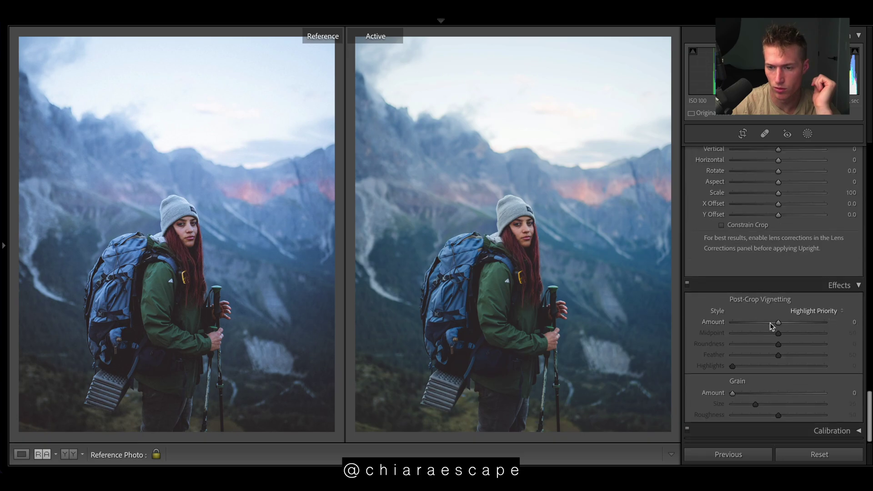
left_click_drag(778, 322, 773, 323)
left_click(773, 323)
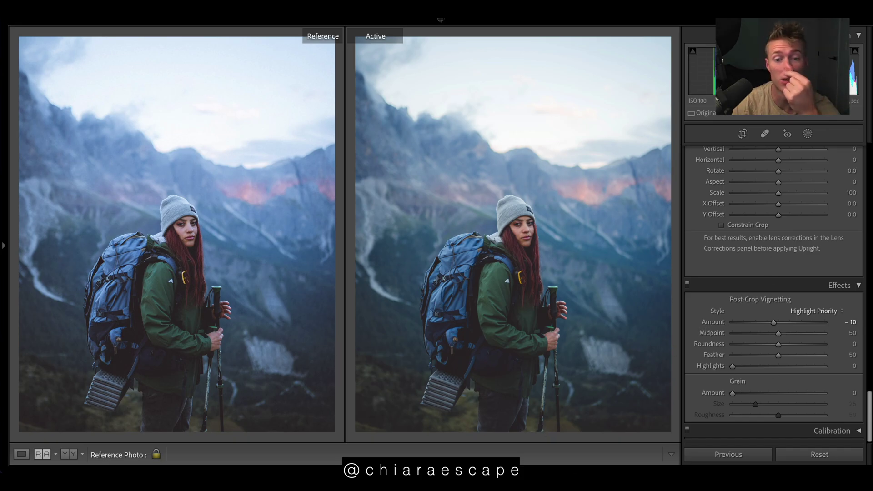
left_click(747, 393)
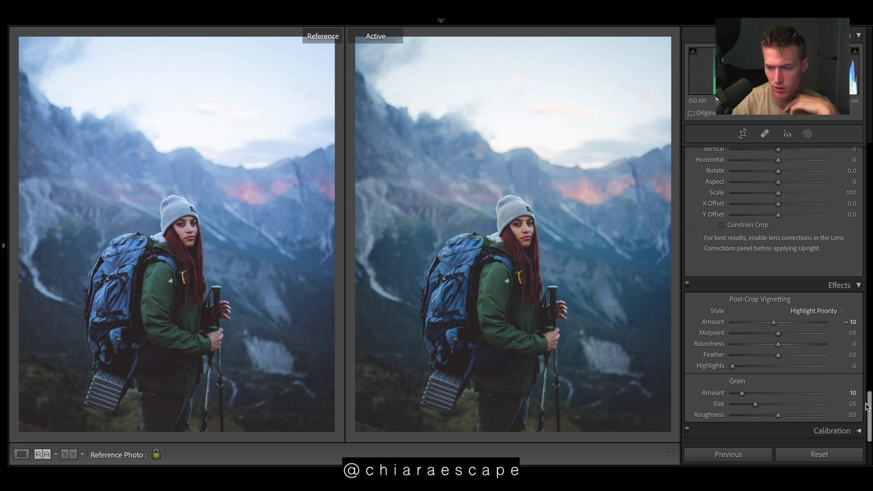
left_click_drag(739, 393, 763, 395)
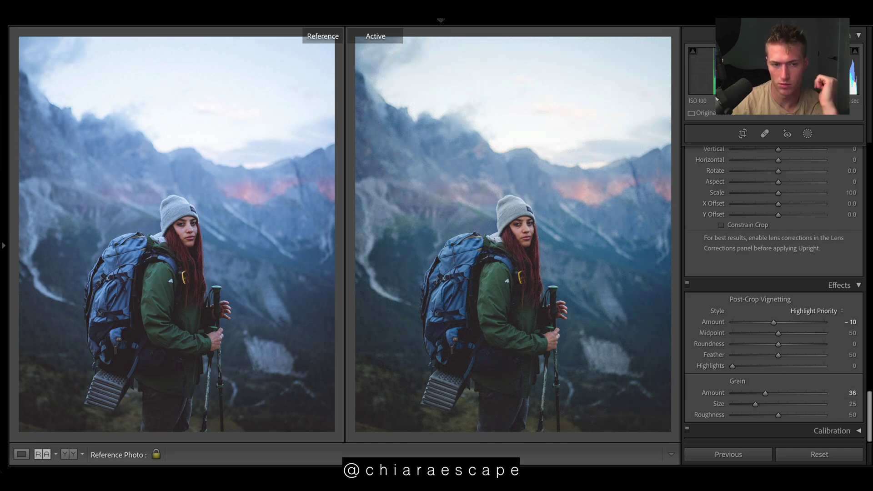
Step: On the Color Grading Highlights wheel, set hue 233 and saturation 29
scroll(789, 176, "up", 10)
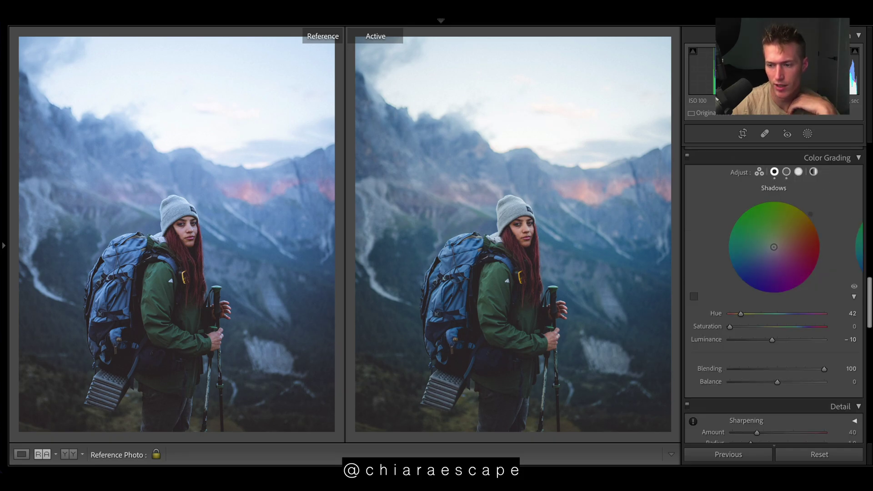
left_click(799, 171)
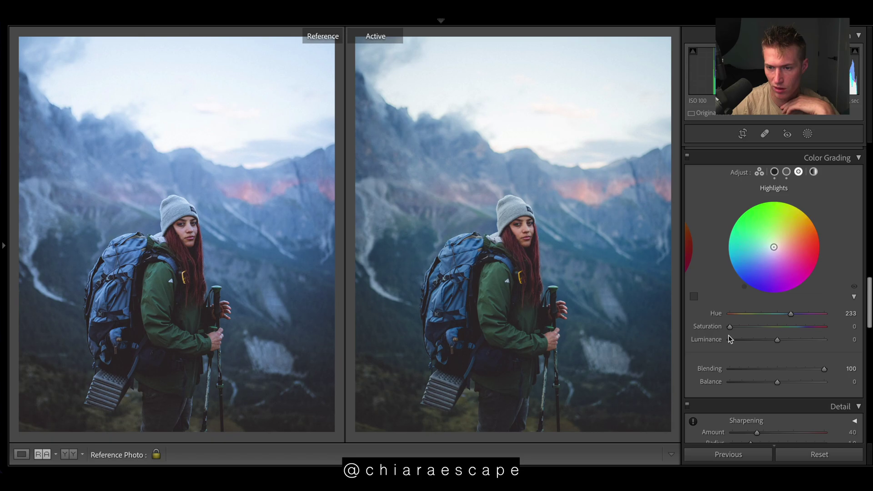
left_click_drag(732, 327, 751, 329)
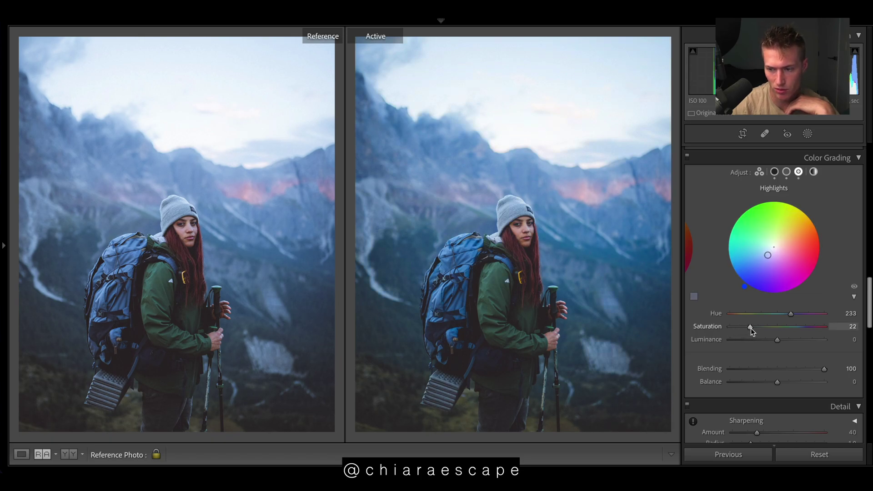
left_click_drag(754, 328, 757, 328)
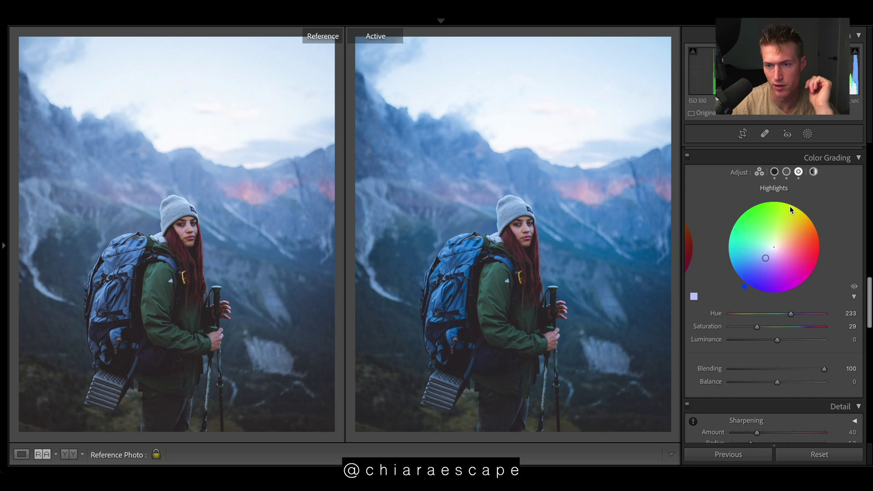
Step: Set the Color Grading Shadows wheel to saturation 5 at hue 42
left_click(774, 171)
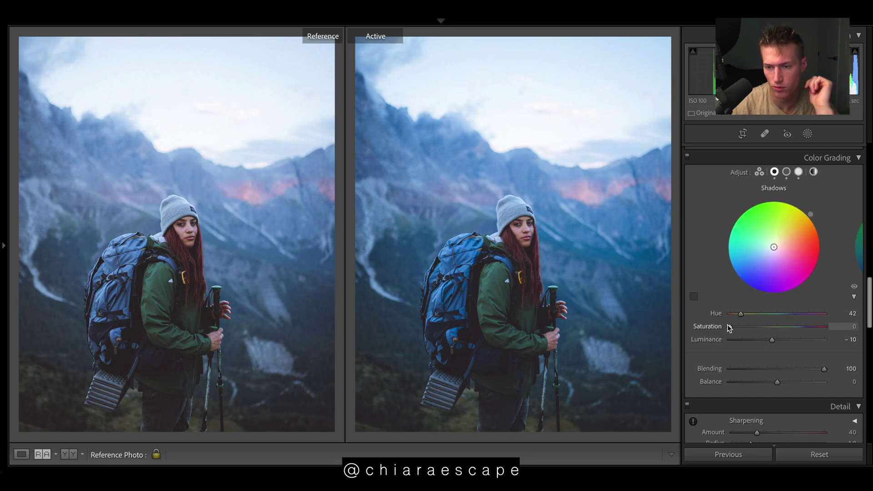
left_click_drag(730, 327, 735, 328)
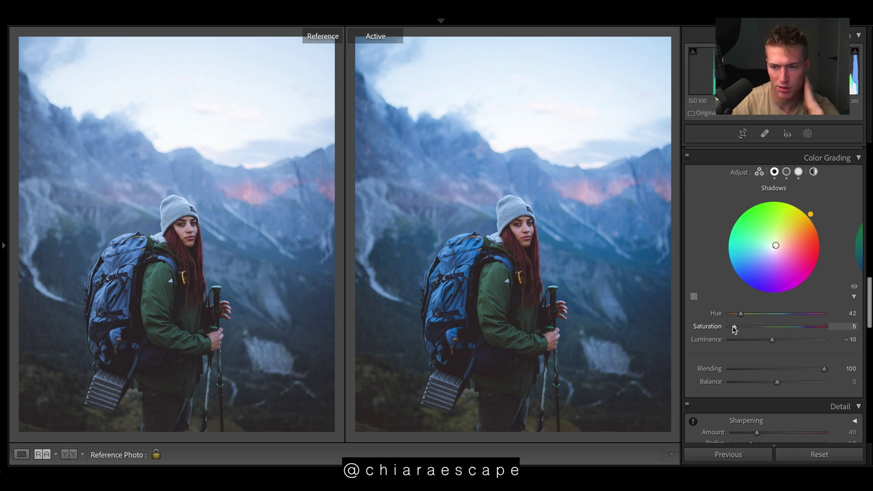
Step: Set HSL saturation Blue -30, Green -38, Yellow -22, Orange -6, and Blue hue +4
scroll(761, 373, "up", 5)
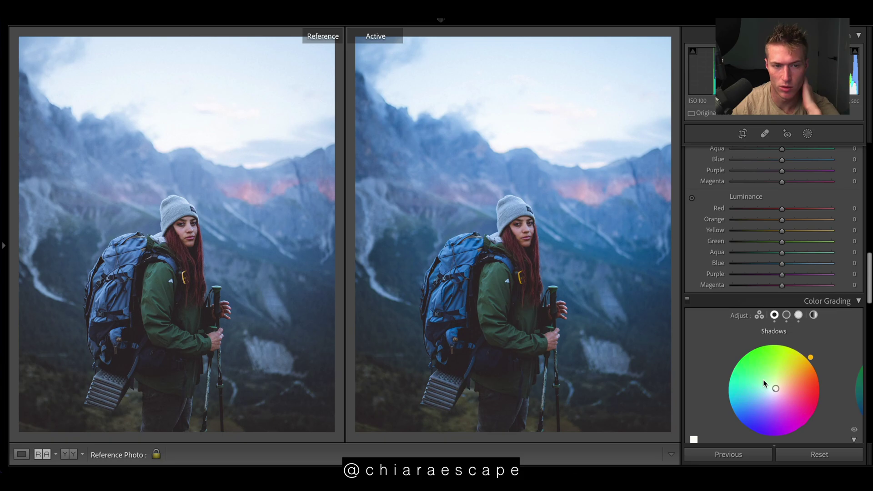
scroll(743, 364, "up", 6)
left_click(759, 333)
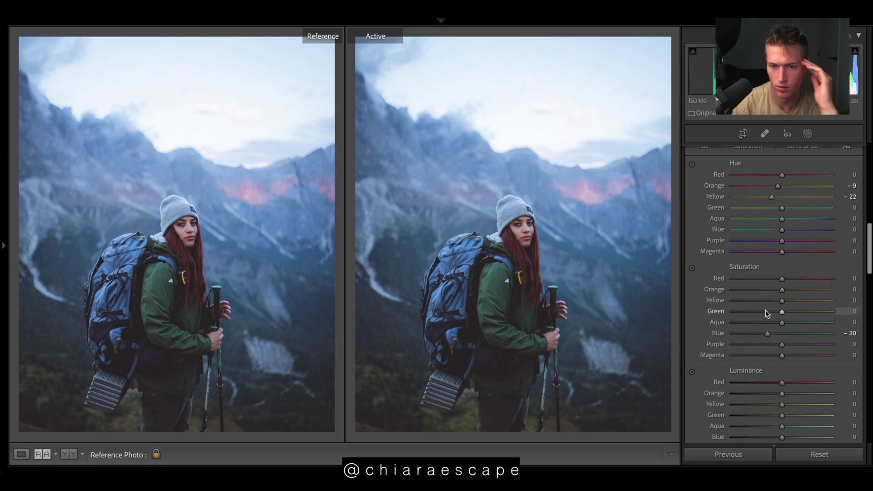
left_click(764, 312)
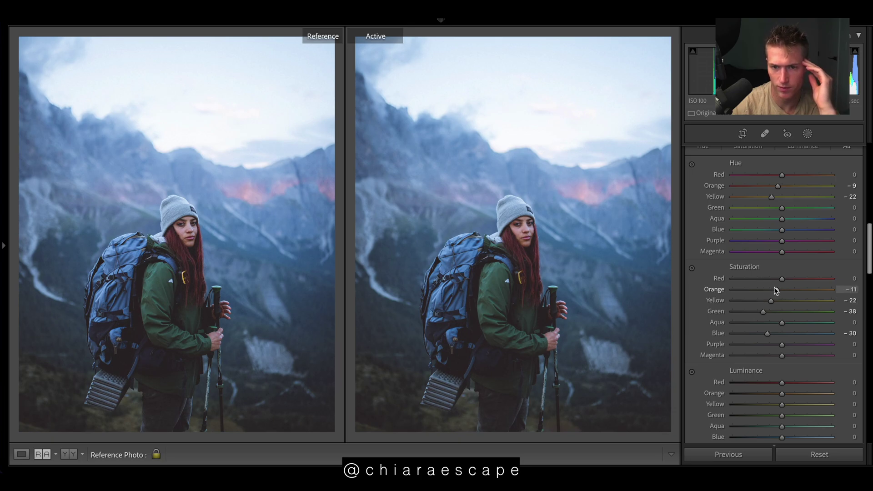
left_click_drag(774, 293, 390, 327)
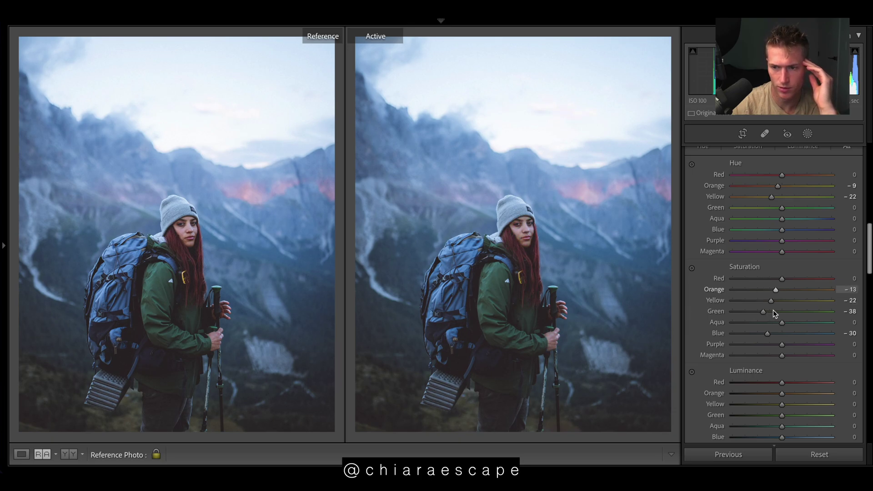
left_click_drag(781, 279, 105, 235)
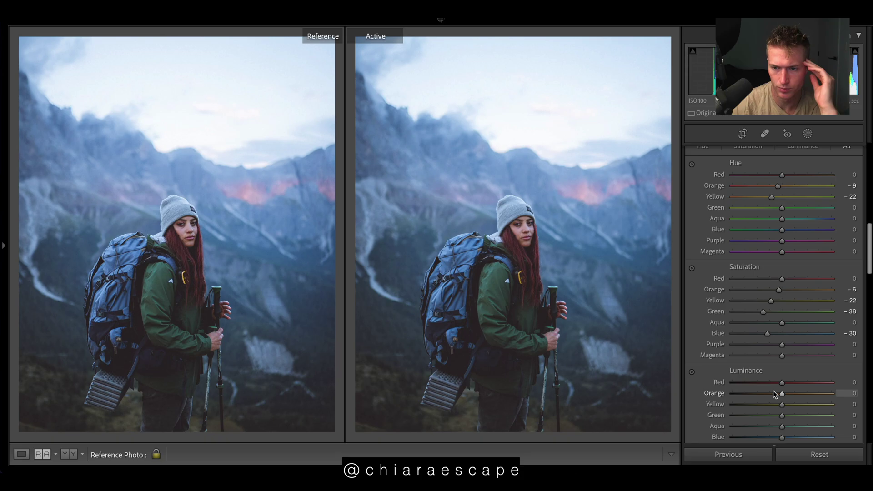
scroll(773, 391, "up", 1)
mouse_move(782, 241)
left_mouse_down()
mouse_move(677, 244)
mouse_move(832, 257)
mouse_move(704, 254)
mouse_move(783, 242)
left_mouse_up()
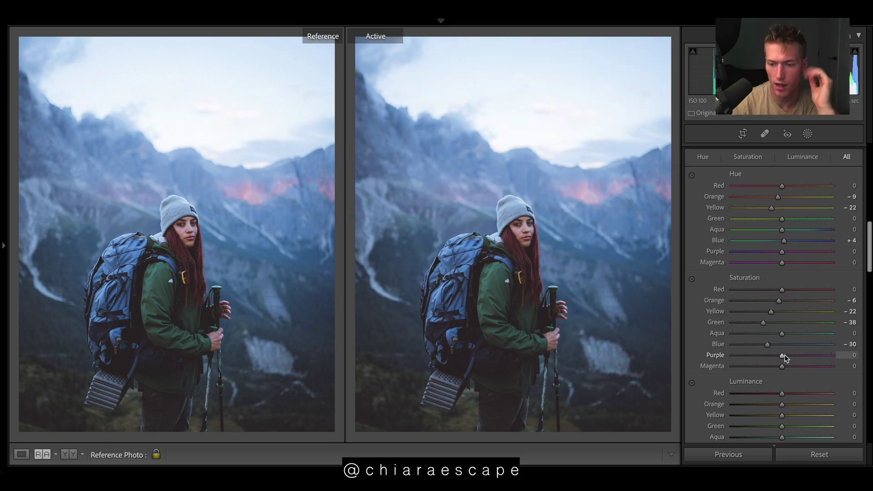
Step: Set HSL luminance Red -21, Orange +11, Yellow +36, Green +15, Aqua +11, Blue +10
scroll(784, 355, "down", 1)
scroll(783, 369, "down", 3)
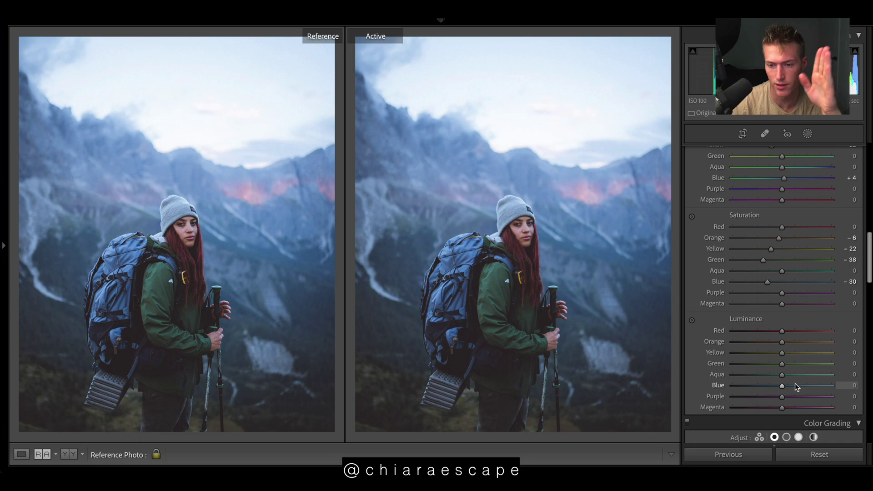
left_click_drag(794, 385, 832, 363)
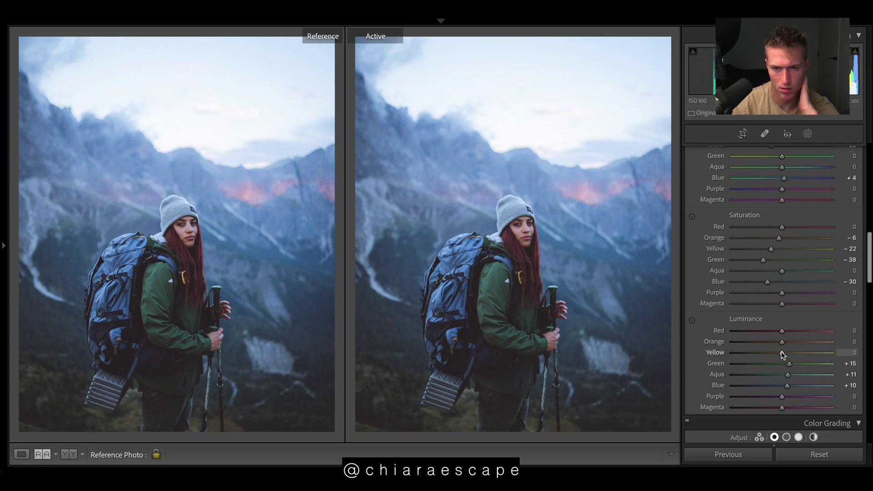
left_click_drag(781, 352, 832, 352)
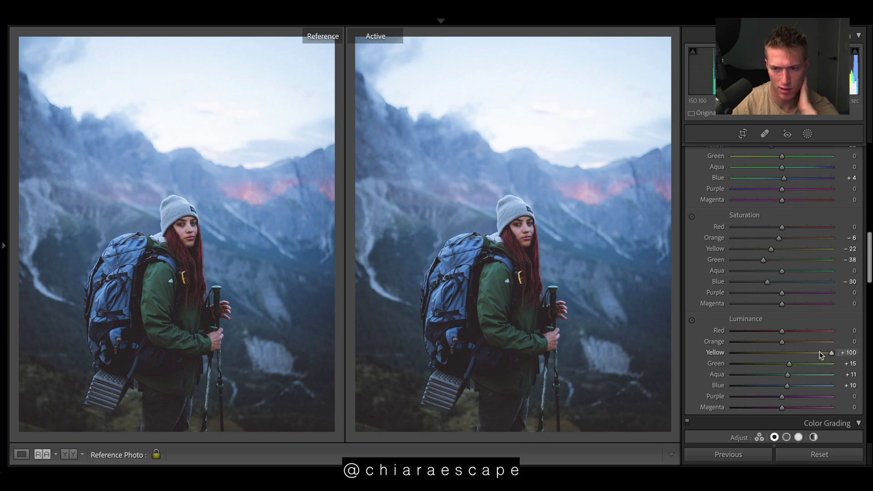
key("ctrl+z")
key("ctrl+z")
left_click_drag(790, 345, 768, 338)
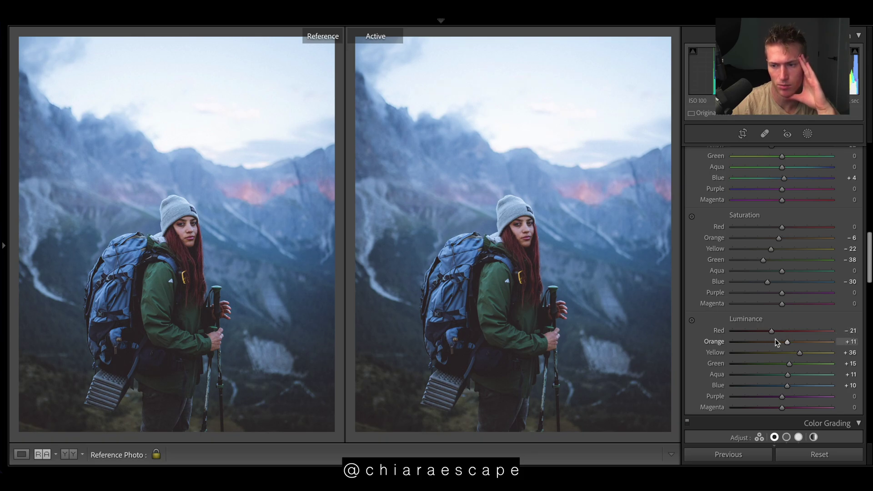
scroll(862, 236, "up", 3)
scroll(860, 148, "up", 10)
left_click(859, 150)
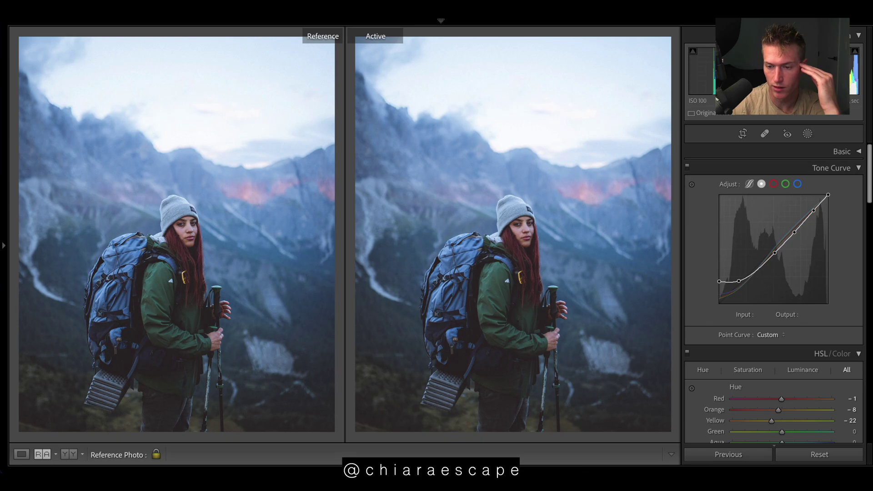
left_click(842, 452)
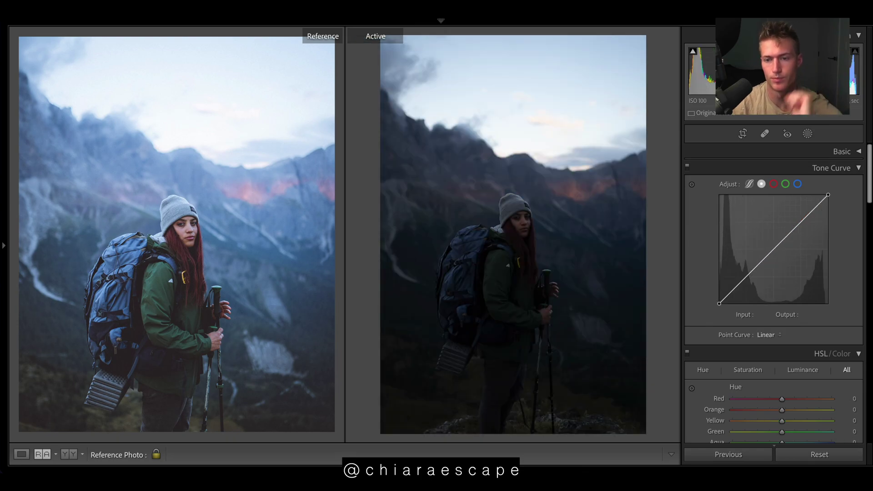
left_click(850, 151)
left_click_drag(779, 258, 795, 259)
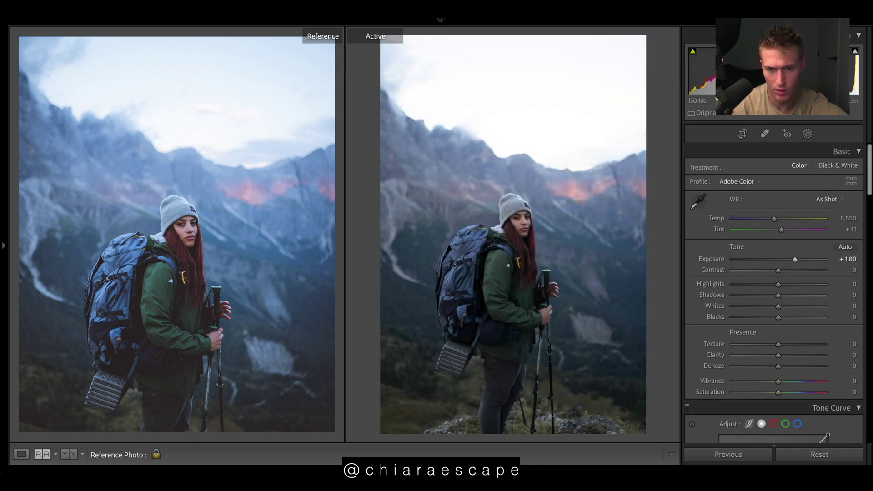
key("ctrl+z")
key("ctrl+z")
key("ctrl+z")
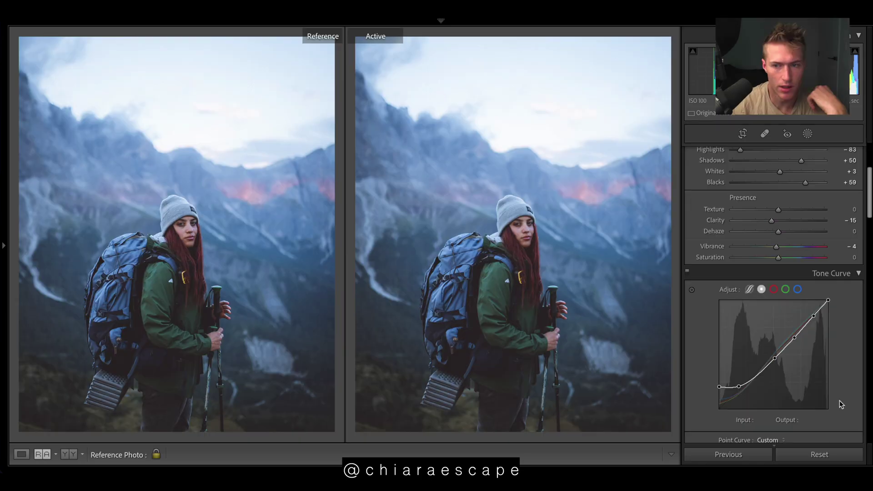
Step: Toggle the faded tone curve off and on twice to compare, leaving it applied
scroll(835, 389, "up", 2)
scroll(835, 390, "down", 1)
scroll(838, 390, "down", 1)
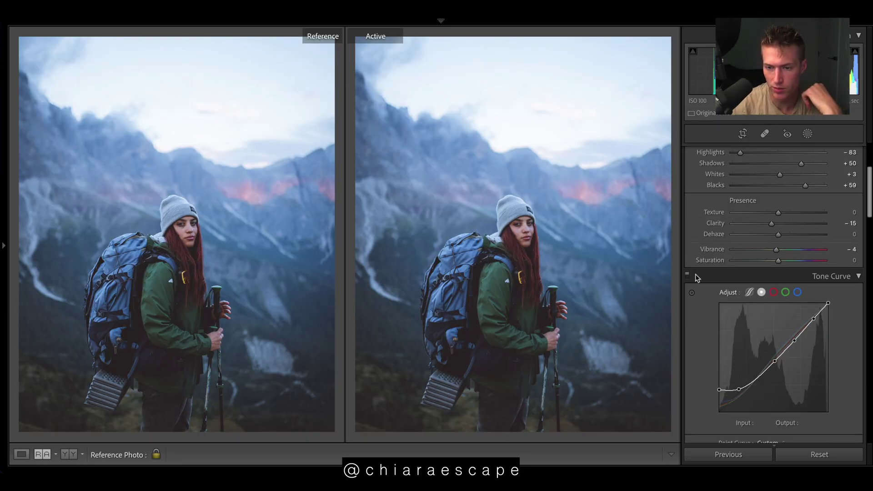
left_click(687, 276)
left_click(686, 277)
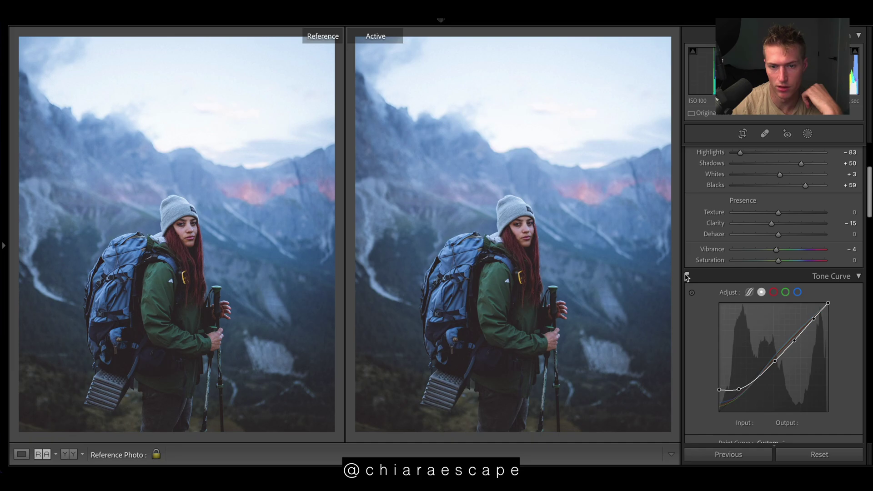
left_click(687, 277)
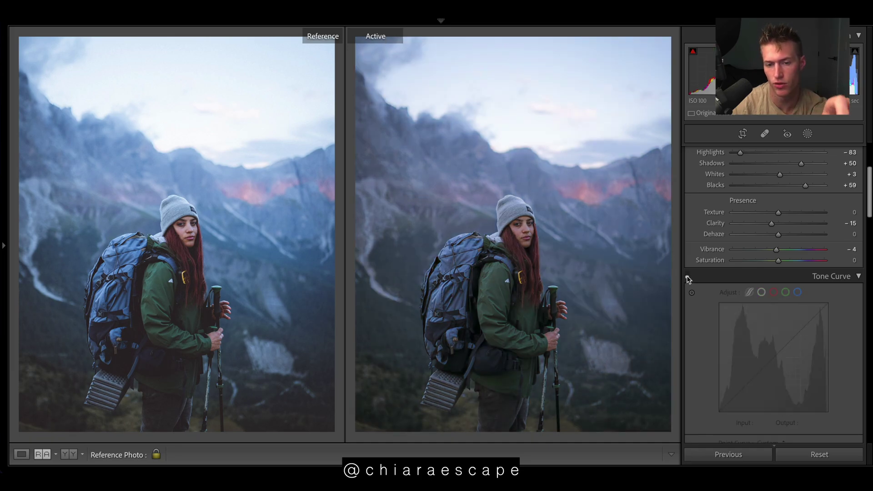
left_click(686, 276)
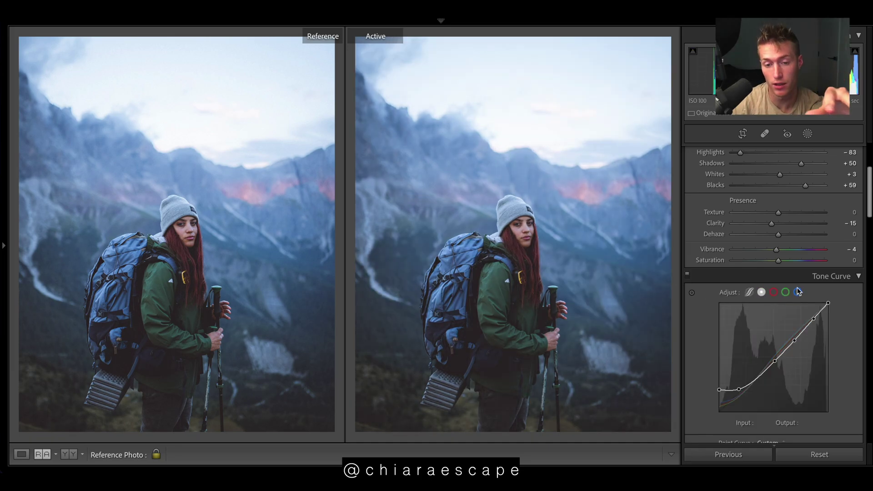
scroll(798, 291, "down", 1)
scroll(778, 311, "up", 1)
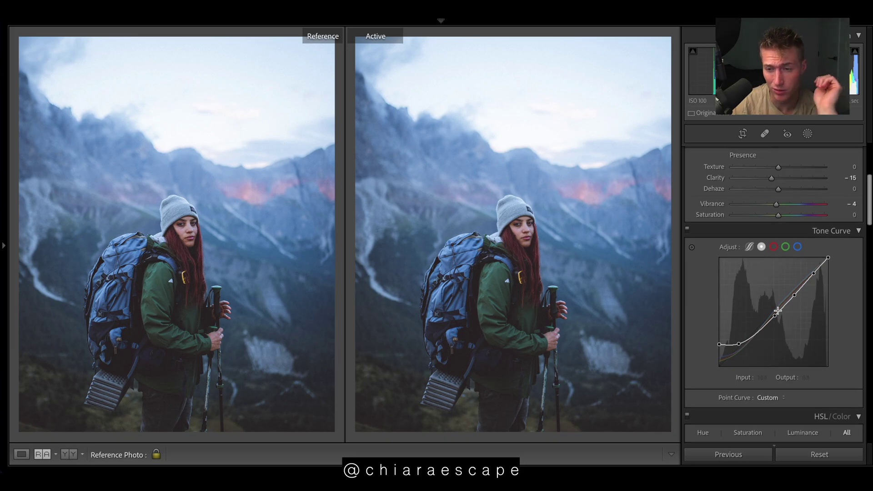
left_click(684, 228)
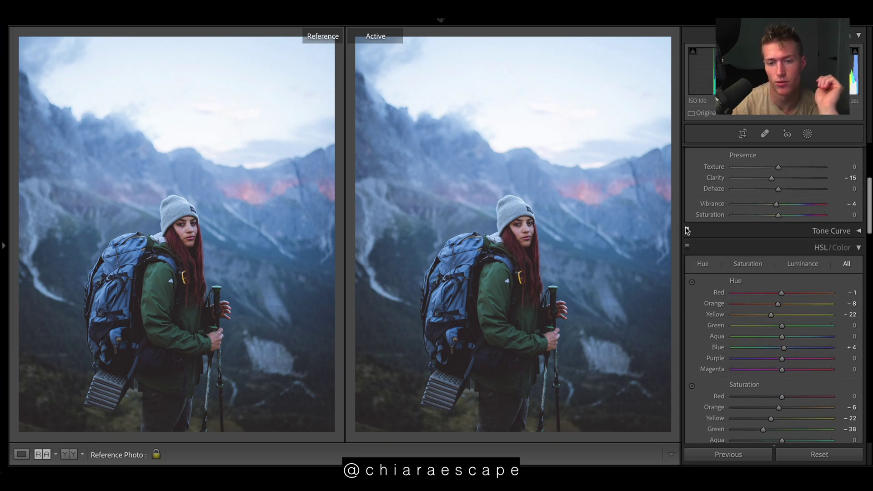
left_click(758, 233)
scroll(820, 247, "up", 3)
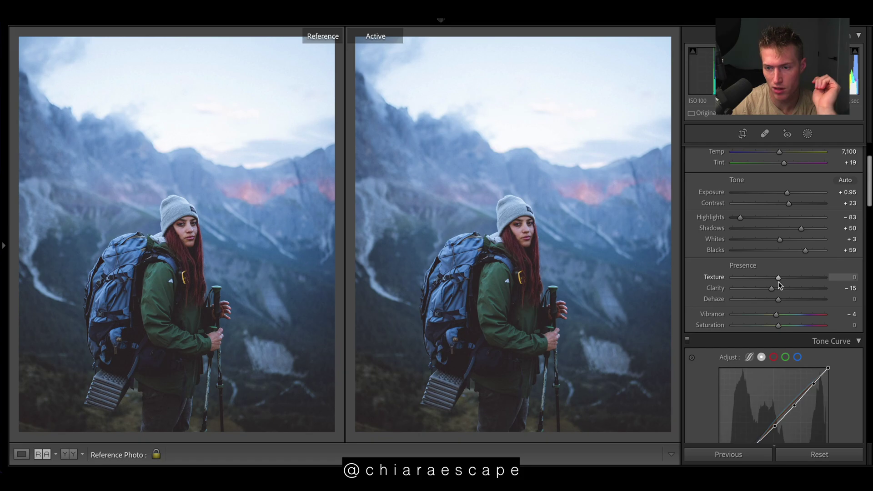
double_click(773, 287)
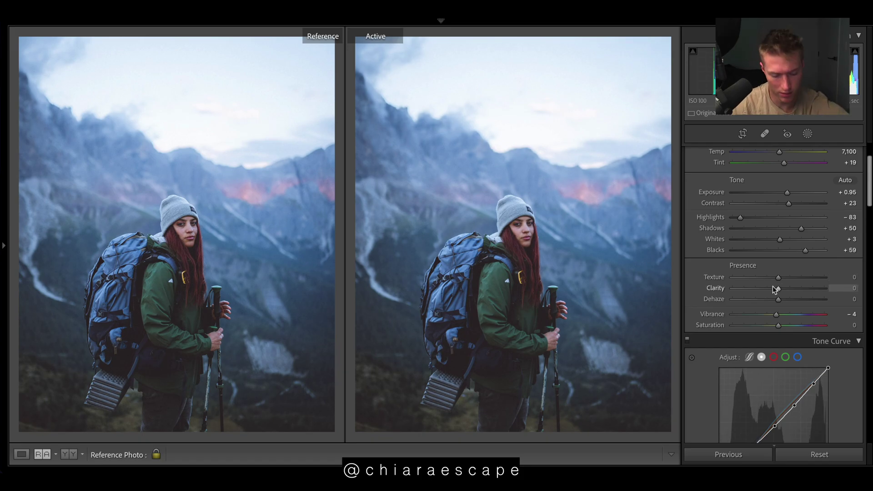
key("ctrl+z")
scroll(775, 286, "up", 1)
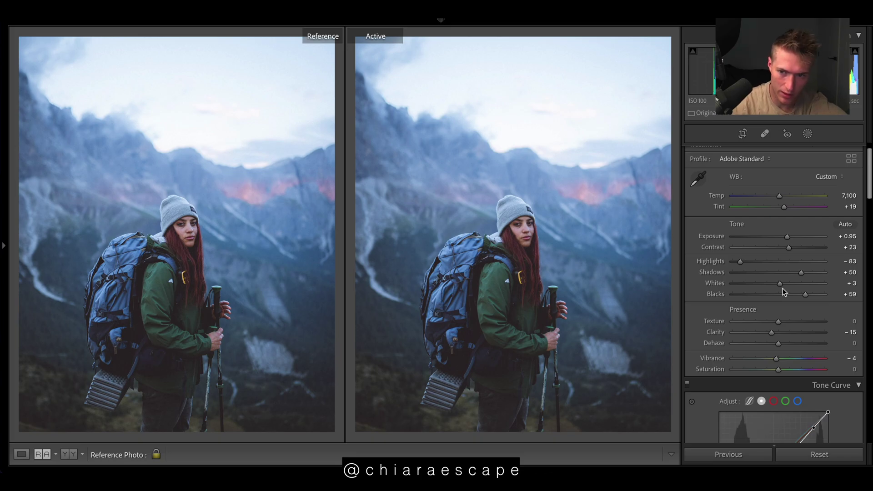
left_click(803, 265)
key("ctrl+z")
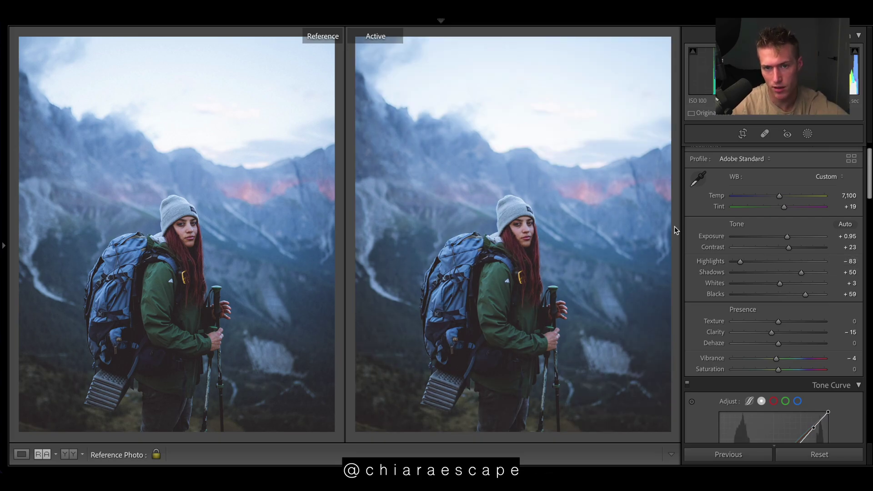
left_click_drag(871, 180, 871, 273)
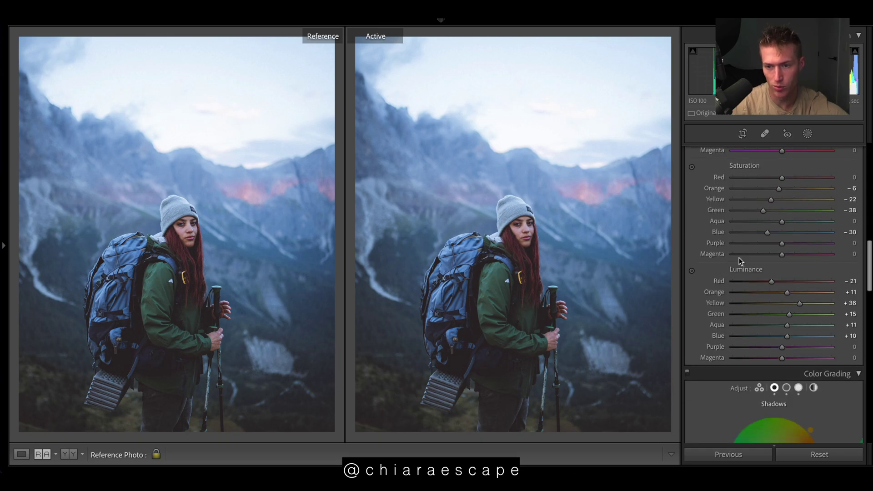
Step: Set sharpening Amount to 83 and Masking to 82 so only edges are sharpened
scroll(773, 273, "down", 10)
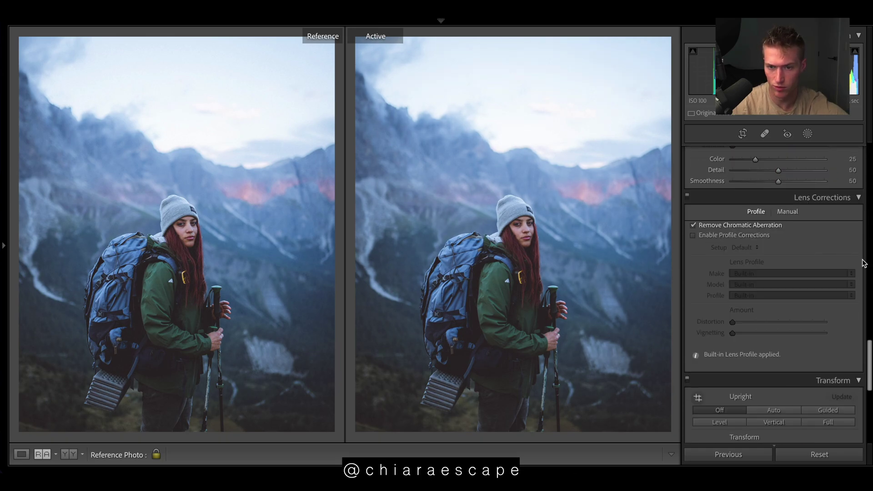
scroll(728, 248, "up", 5)
left_click_drag(756, 270, 783, 272)
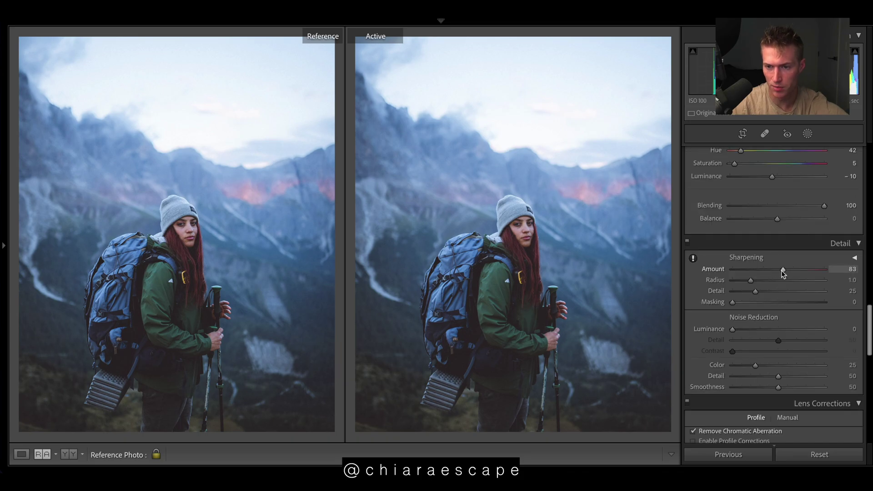
left_click_drag(795, 303, 814, 309)
scroll(773, 291, "down", 10)
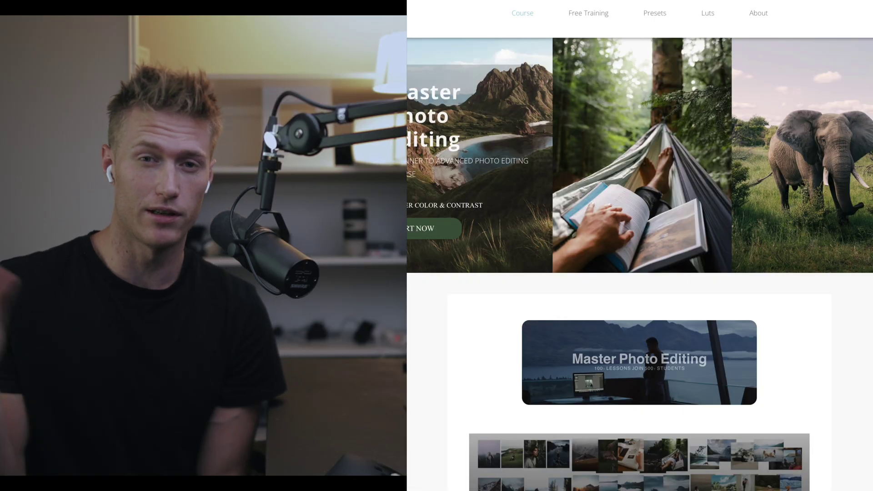
Step: Scroll down the course page past Meet The Guest Editors to the student comments
scroll(640, 264, "down", 3)
scroll(640, 264, "down", 15)
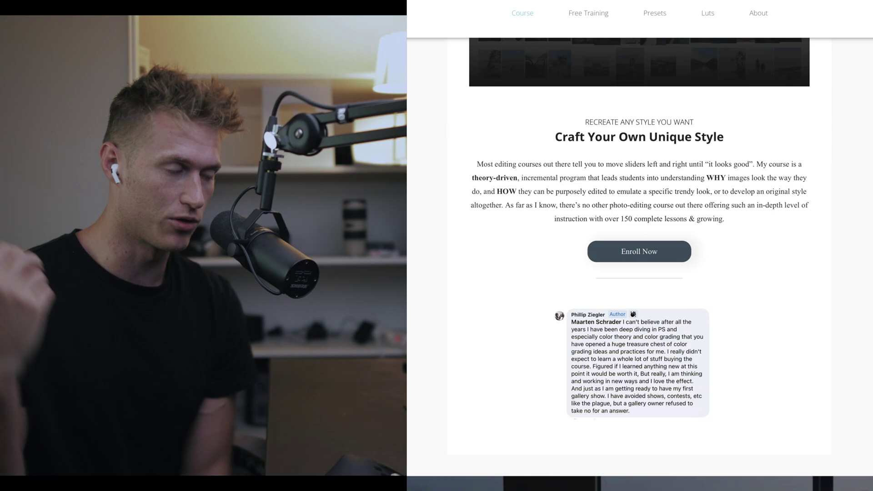
scroll(640, 264, "down", 7)
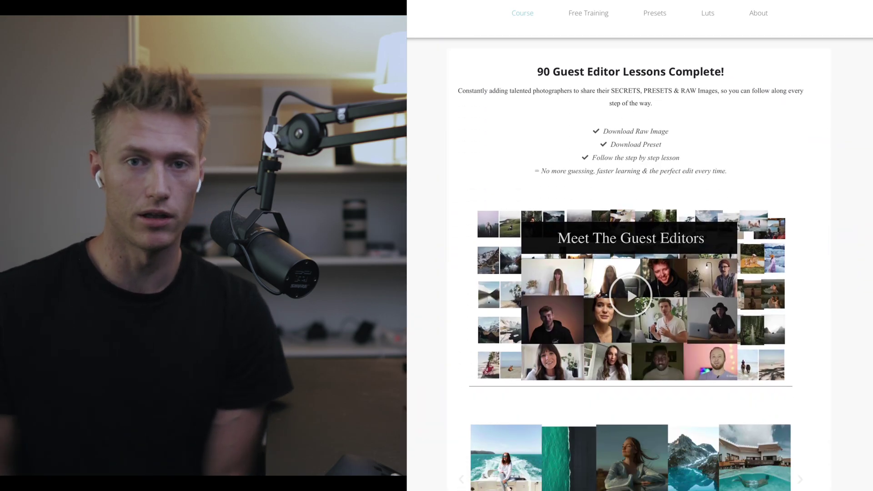
scroll(640, 264, "down", 10)
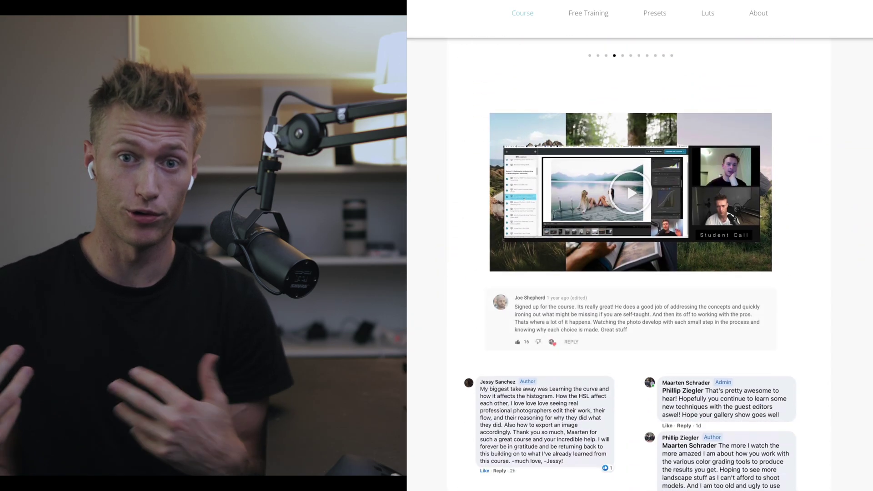